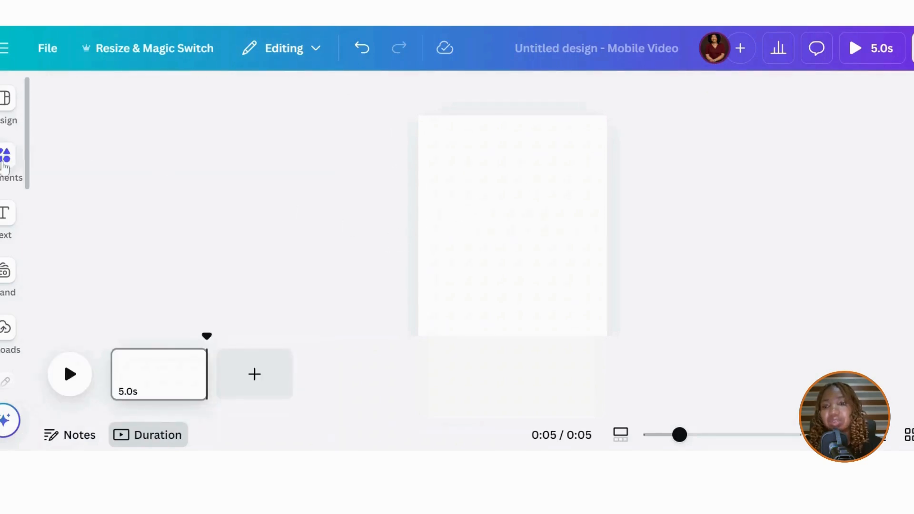
# Step: Add a circle from the elements library and move it slightly higher on the page
pyautogui.click(10, 157)
pyautogui.click(155, 241)
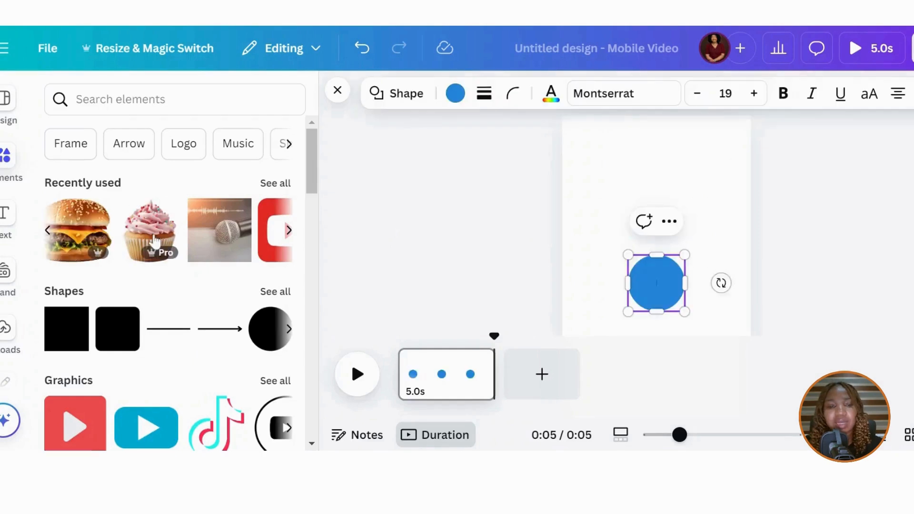
pyautogui.moveTo(659, 275); pyautogui.dragTo(656, 242)
# Step: Recolour the circle with a custom warm yellow
pyautogui.click(467, 97)
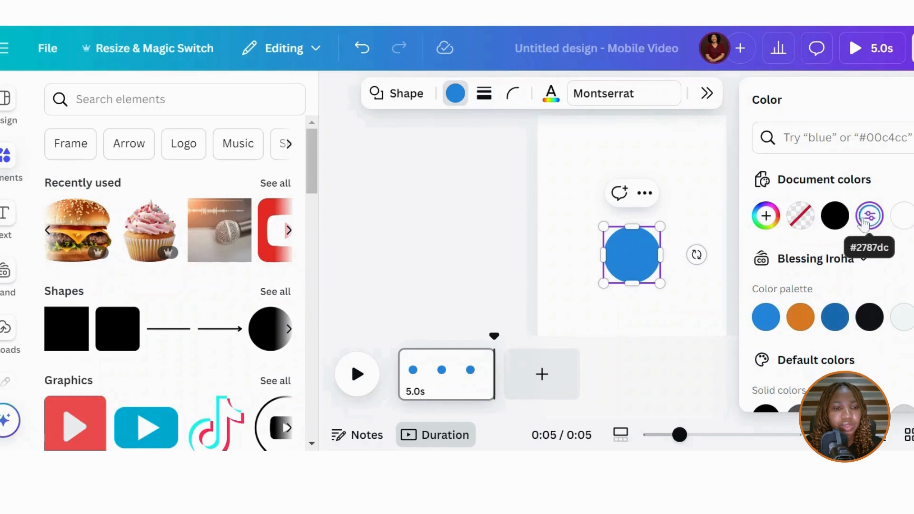
pyautogui.click(870, 217)
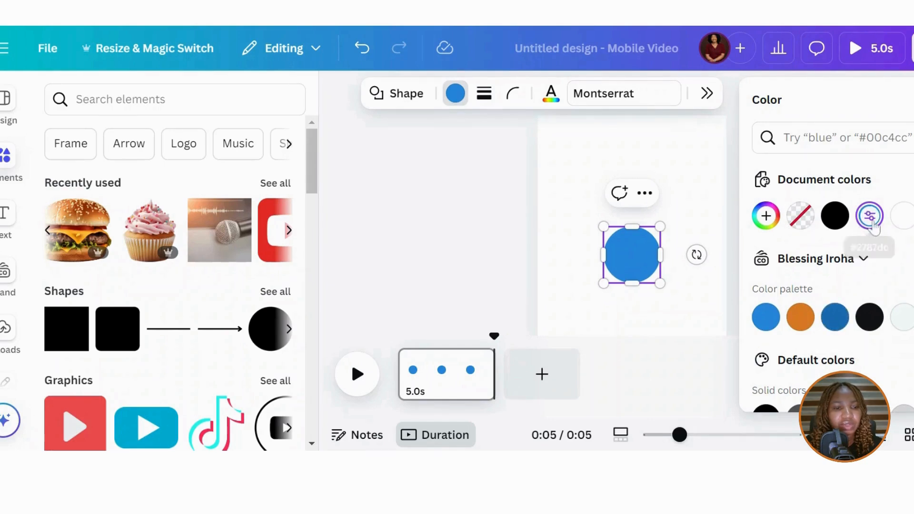
pyautogui.write('FF0')
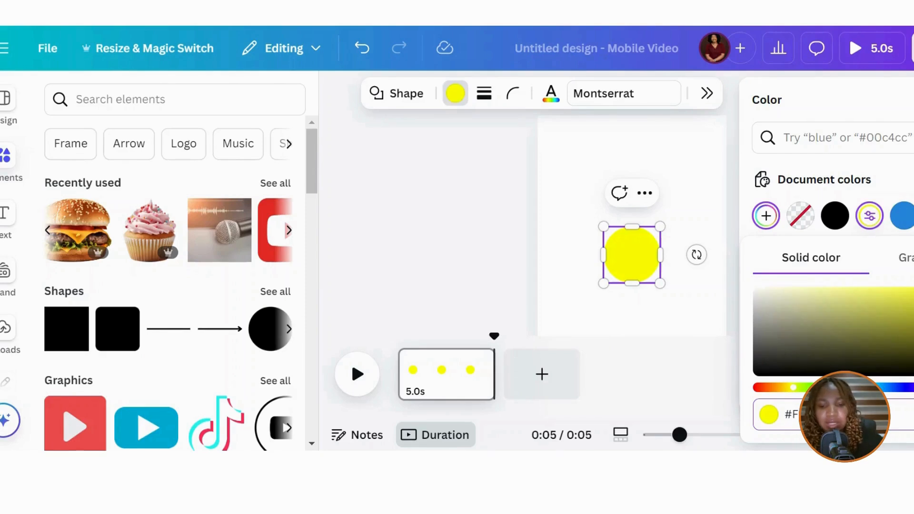
pyautogui.moveTo(793, 387); pyautogui.dragTo(788, 387)
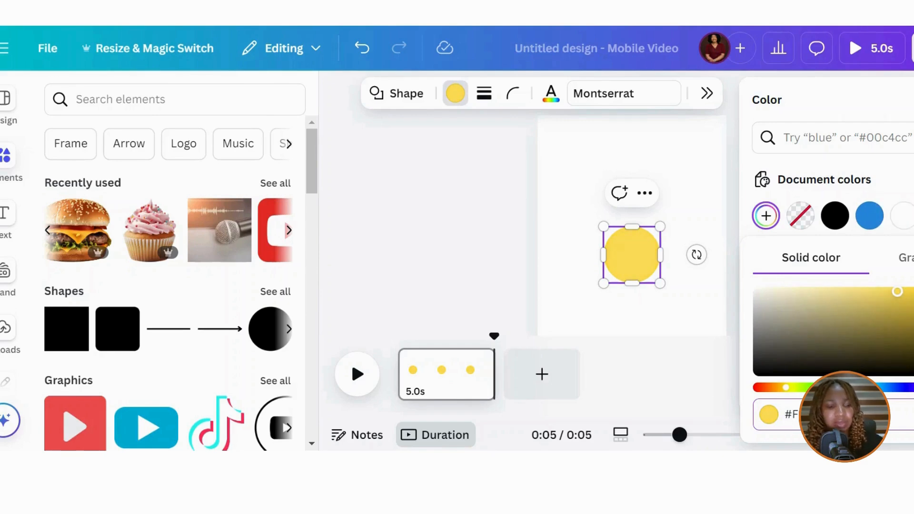
pyautogui.press('Return')
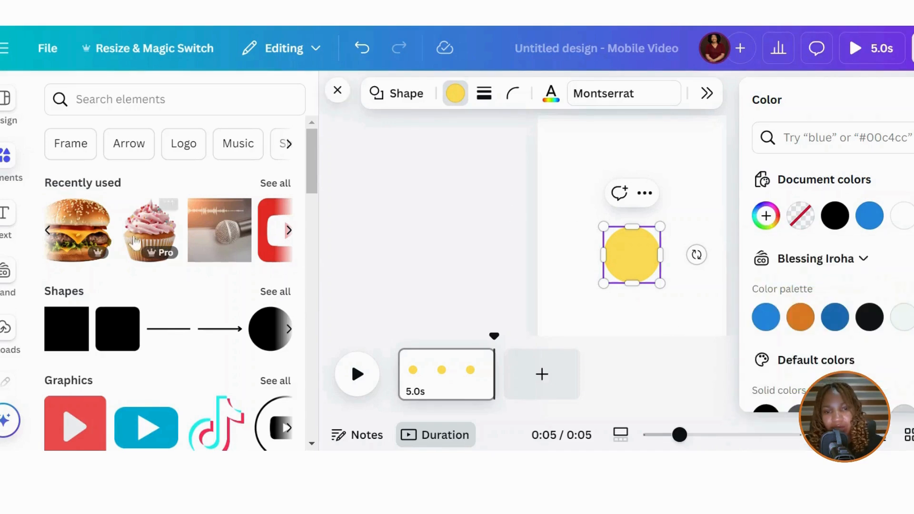
pyautogui.press('Escape')
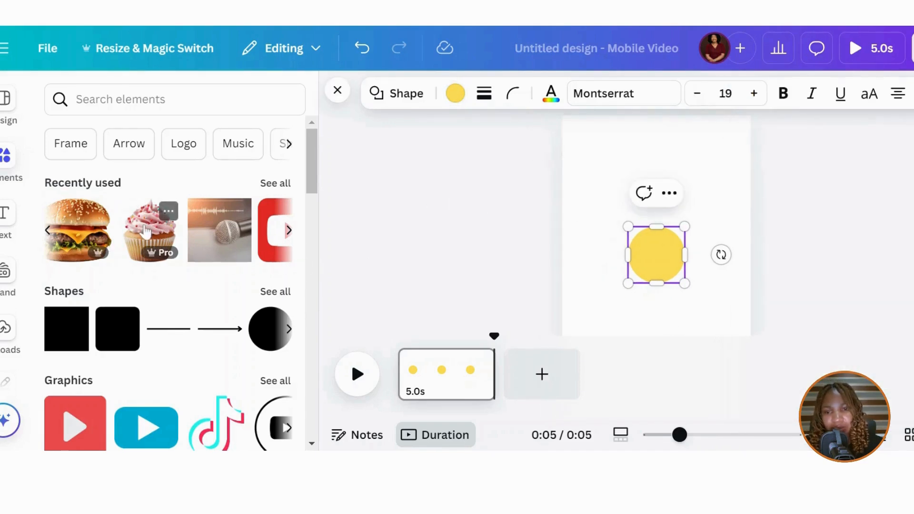
# Step: Add the cupcake image at a small size, enlarge the yellow circle slightly, and place the cupcake on the circle's bottom edge
pyautogui.click(133, 204)
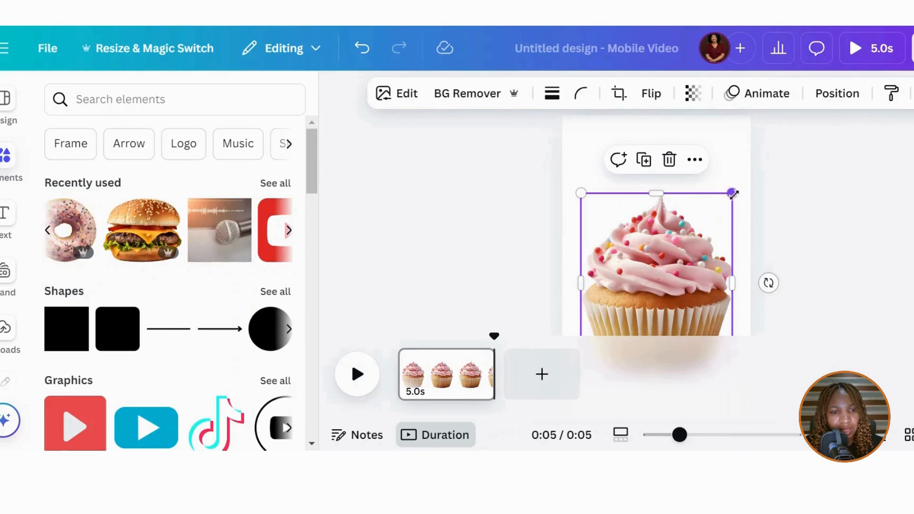
pyautogui.moveTo(733, 194); pyautogui.dragTo(632, 310)
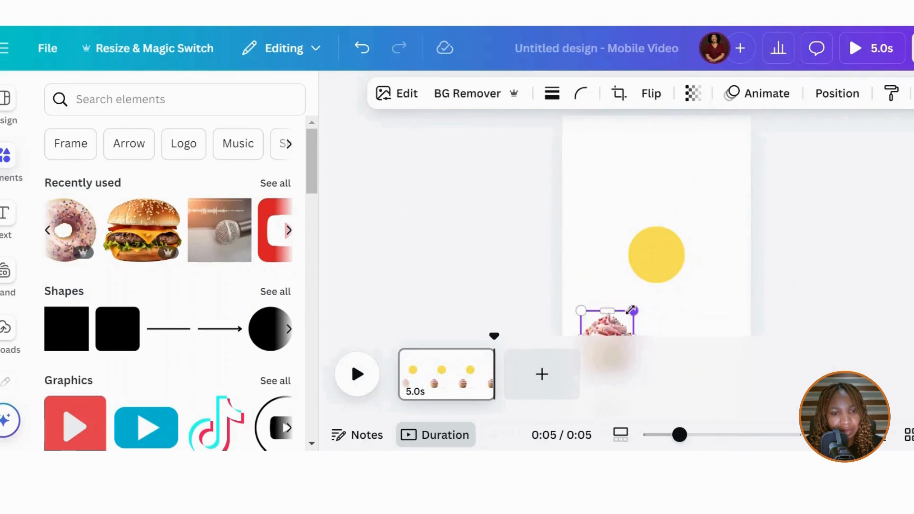
pyautogui.click(655, 255)
pyautogui.moveTo(655, 255); pyautogui.dragTo(650, 249)
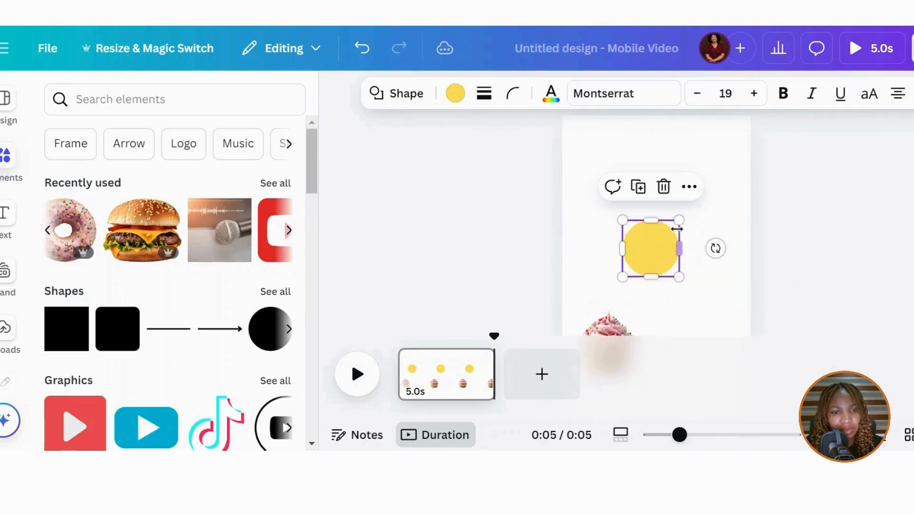
pyautogui.moveTo(679, 221); pyautogui.dragTo(694, 205)
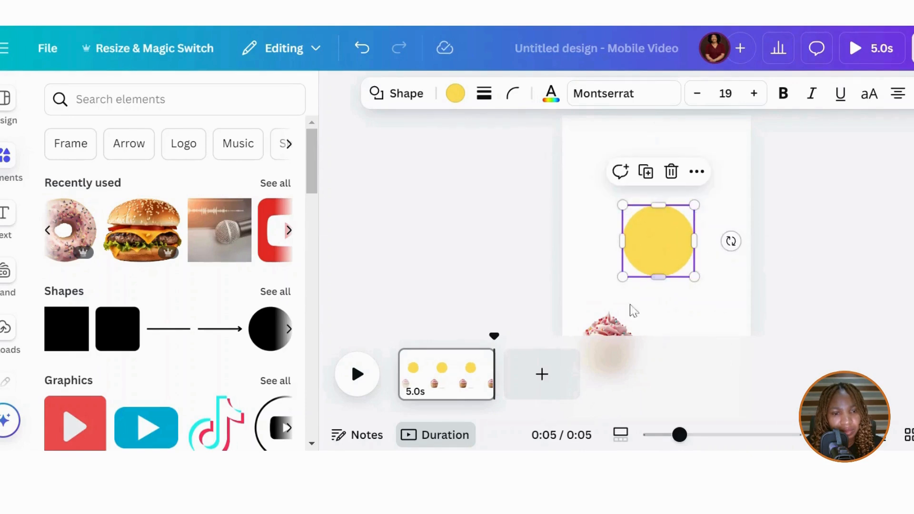
pyautogui.moveTo(617, 327); pyautogui.dragTo(660, 273)
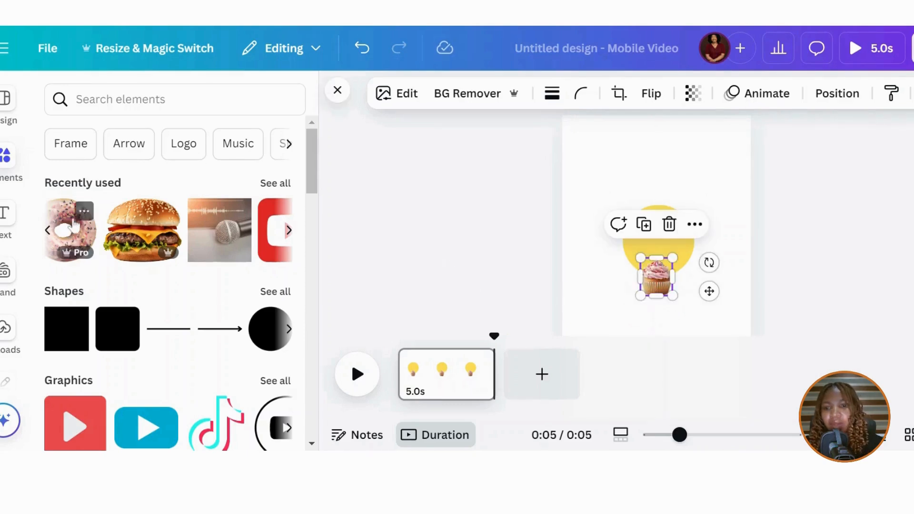
# Step: Add the burger image, rotate it a quarter turn counterclockwise, and place it at a small size on the circle's right edge
pyautogui.click(142, 230)
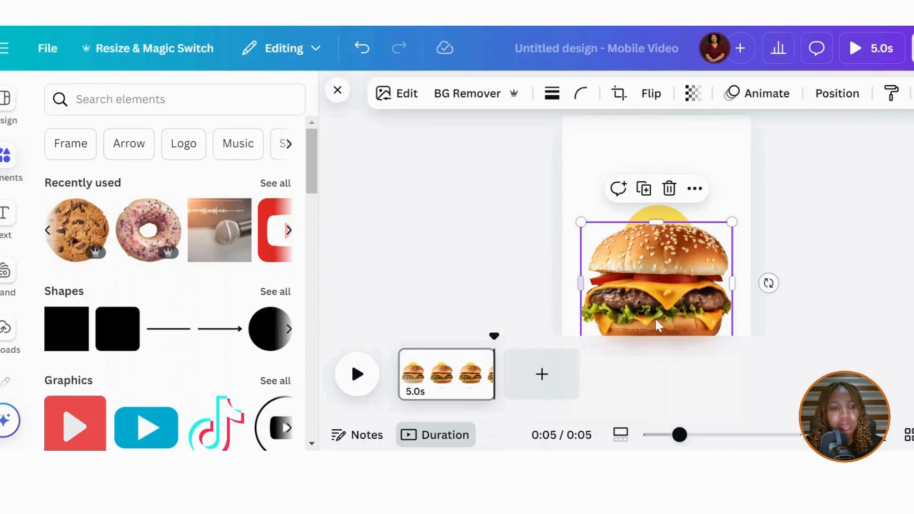
pyautogui.moveTo(768, 284); pyautogui.dragTo(667, 112)
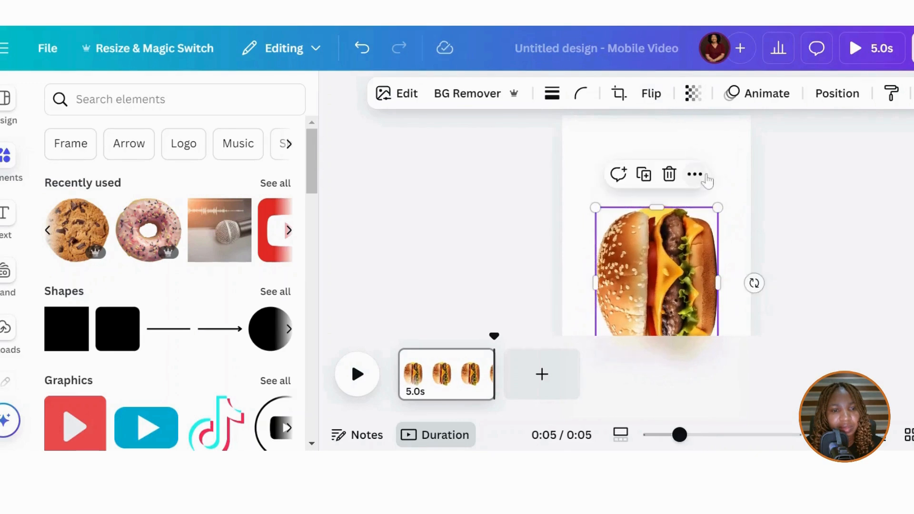
pyautogui.moveTo(718, 212); pyautogui.dragTo(702, 250)
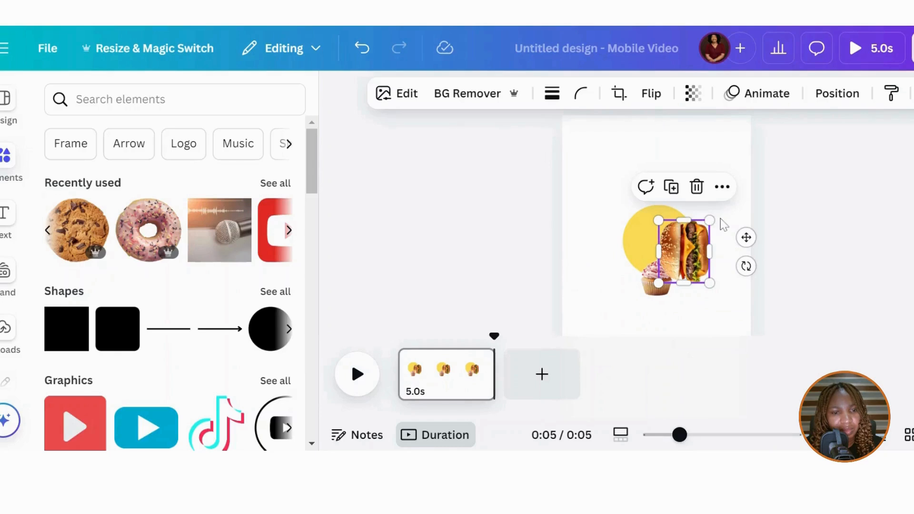
pyautogui.moveTo(710, 219); pyautogui.dragTo(696, 235)
# Step: Add the donut image on the circle's left edge and the cookie image on its top edge, both at a small size
pyautogui.click(148, 230)
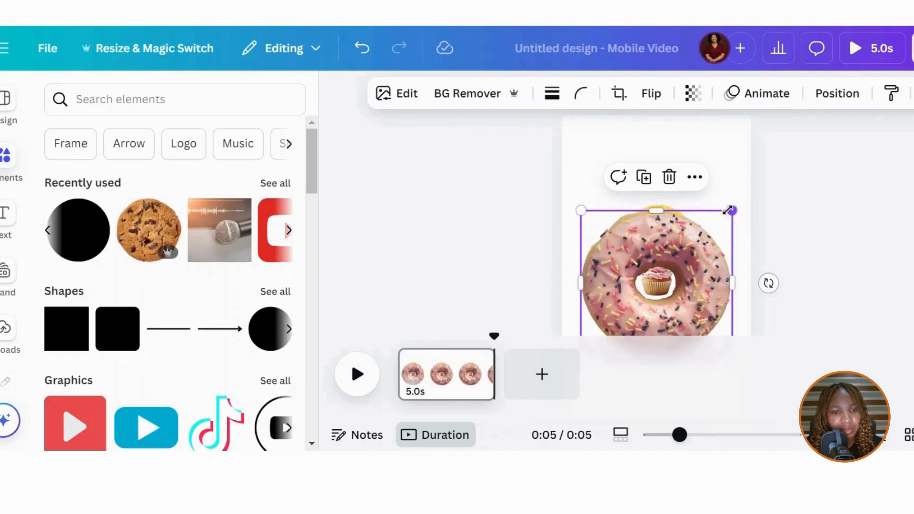
pyautogui.moveTo(728, 210); pyautogui.dragTo(615, 249)
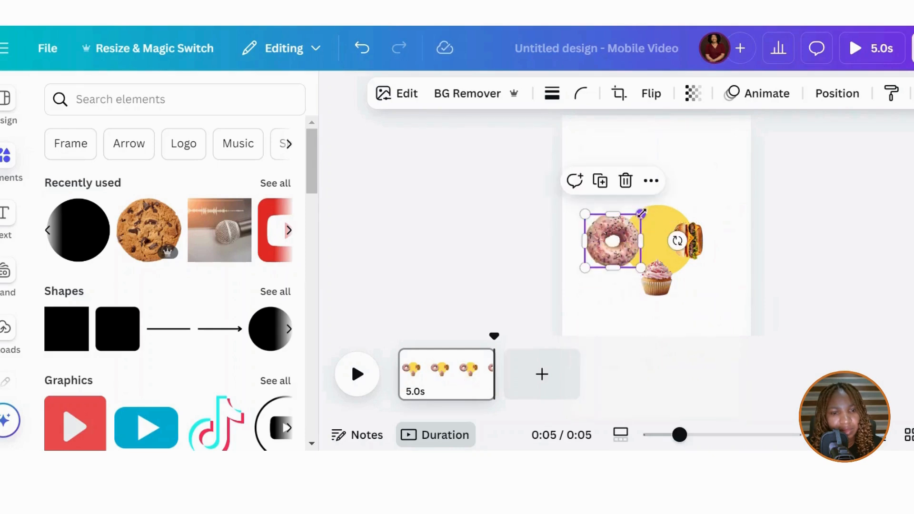
pyautogui.moveTo(641, 212)
pyautogui.mouseDown()
pyautogui.moveTo(617, 237)
pyautogui.moveTo(620, 246)
pyautogui.moveTo(646, 221)
pyautogui.mouseUp()
pyautogui.click(149, 230)
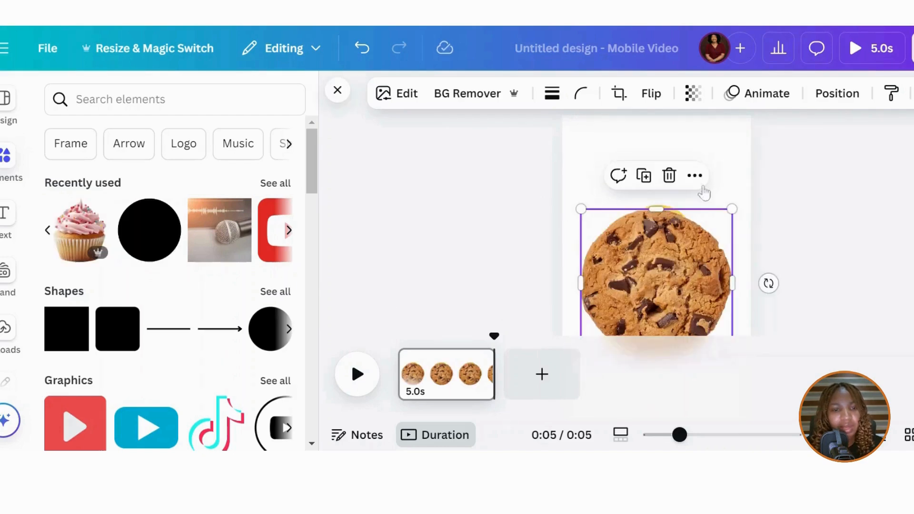
pyautogui.moveTo(732, 208); pyautogui.dragTo(658, 206)
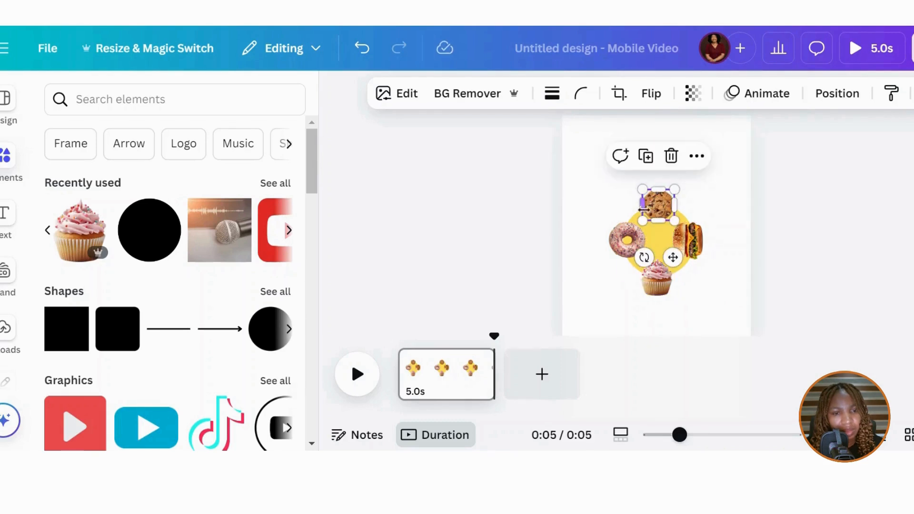
# Step: Align the cookie and the cupcake to each other with the Center alignment
pyautogui.keyDown('shift'); pyautogui.click(665, 281); pyautogui.keyUp('shift')
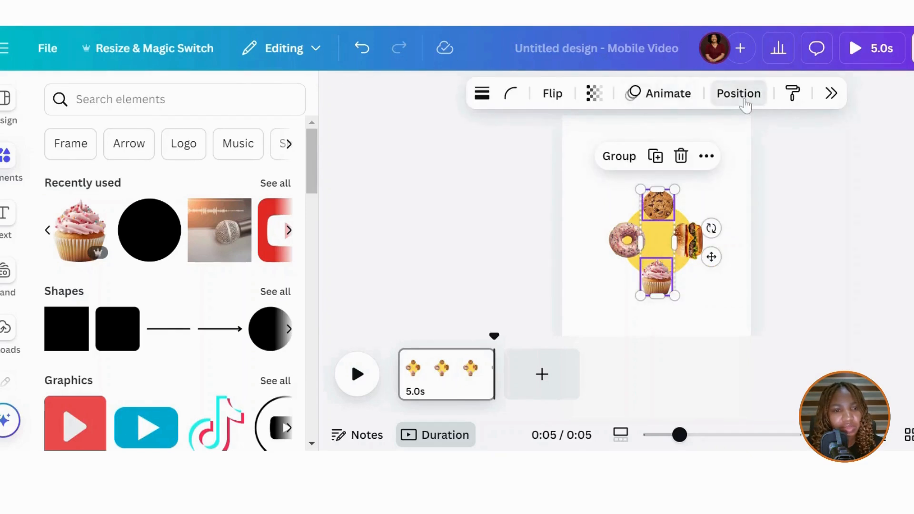
pyautogui.click(741, 95)
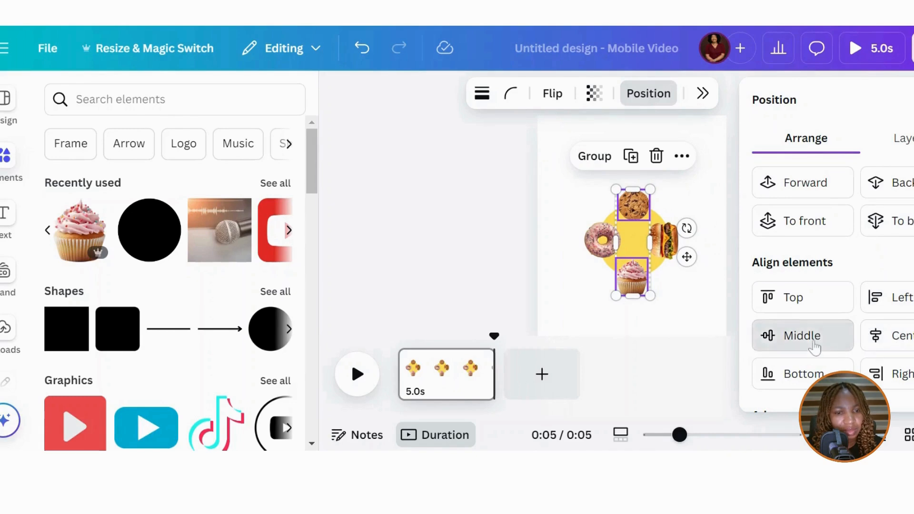
pyautogui.click(814, 347)
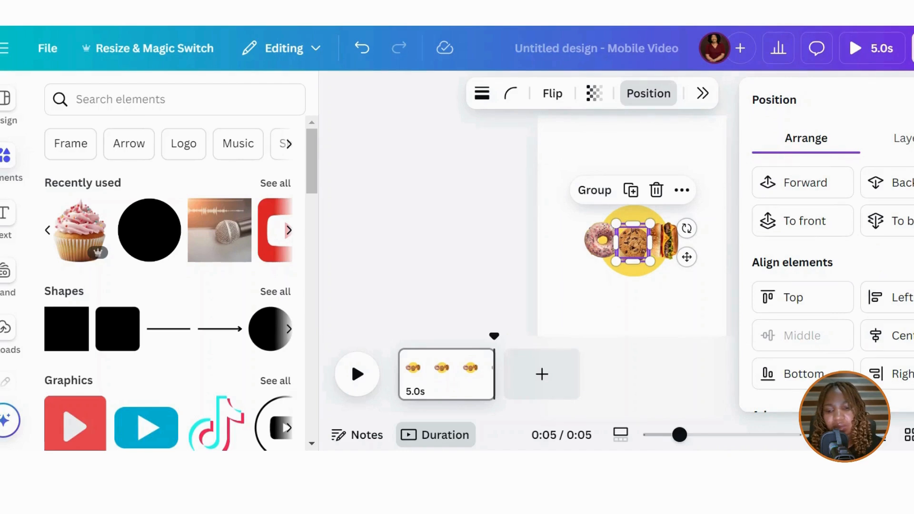
pyautogui.hotkey('ctrl', 'z')
pyautogui.click(912, 340)
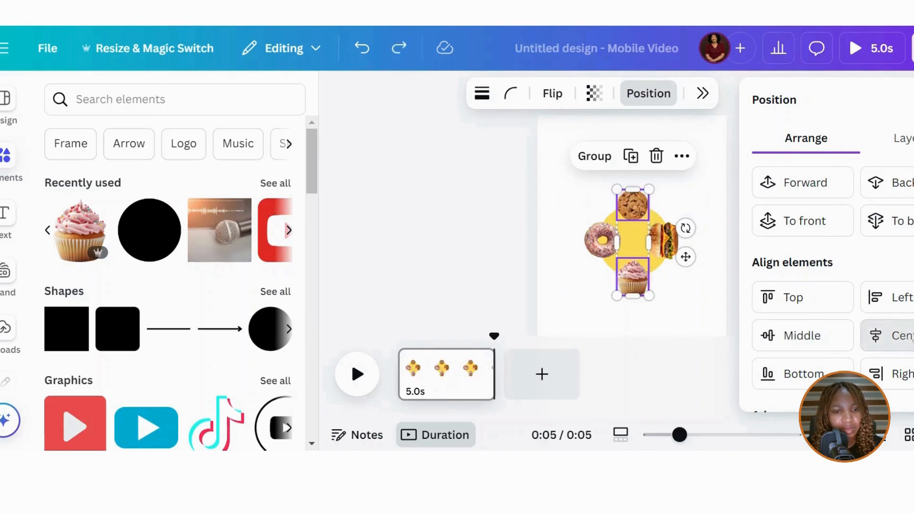
pyautogui.click(525, 247)
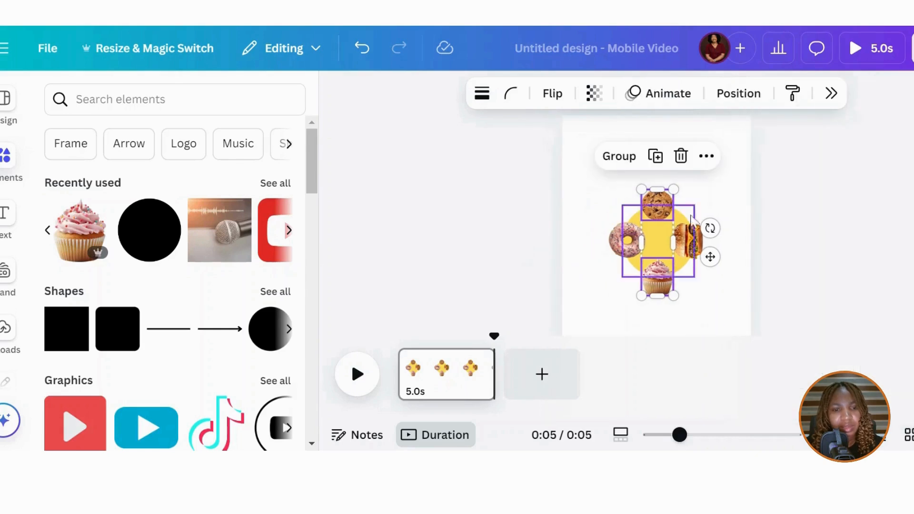
# Step: Align the donut and the burger to each other with the Middle alignment
pyautogui.click(629, 244)
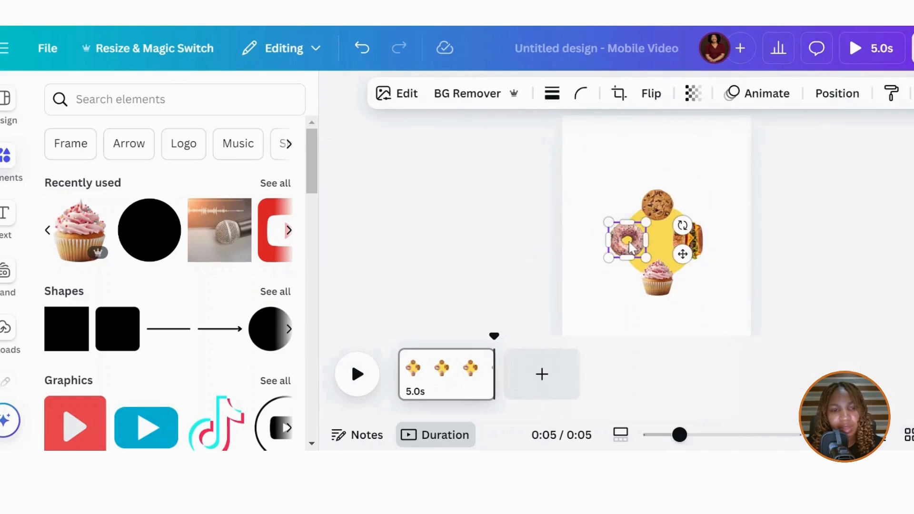
pyautogui.keyDown('shift'); pyautogui.click(688, 240); pyautogui.keyUp('shift')
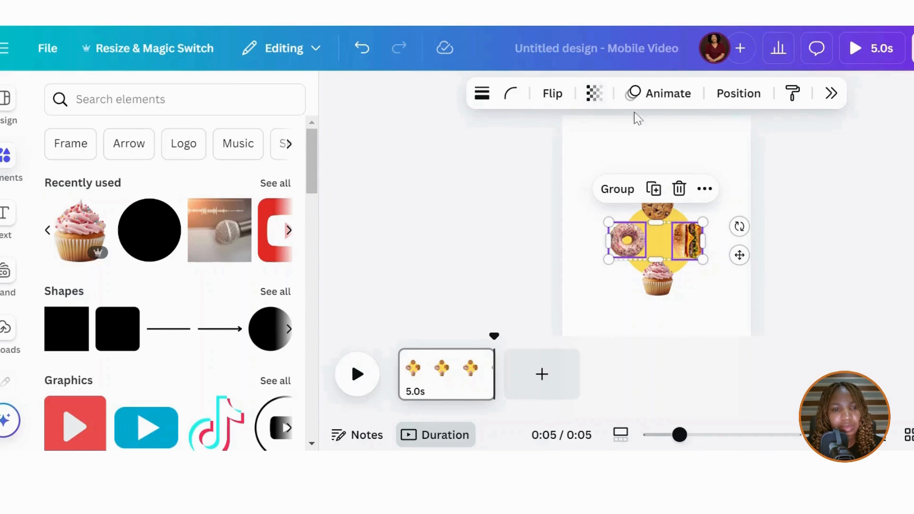
pyautogui.click(727, 98)
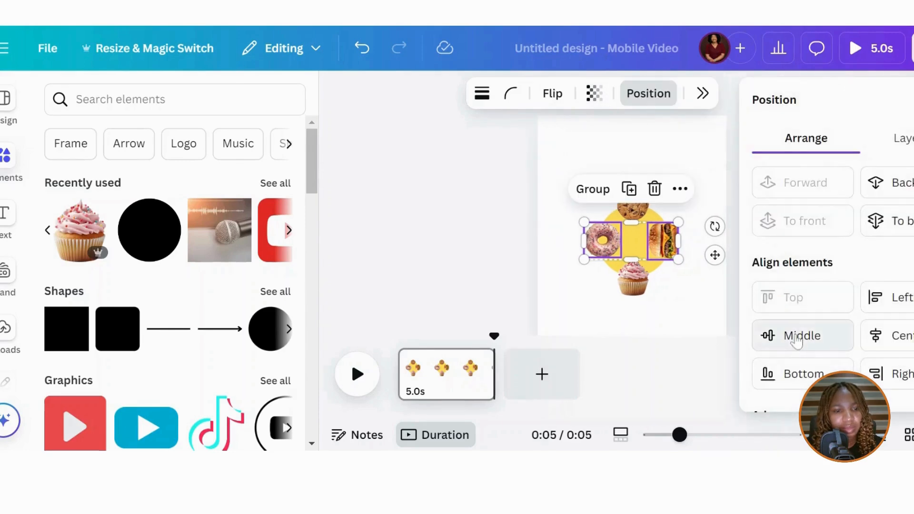
pyautogui.click(795, 337)
pyautogui.press('Escape')
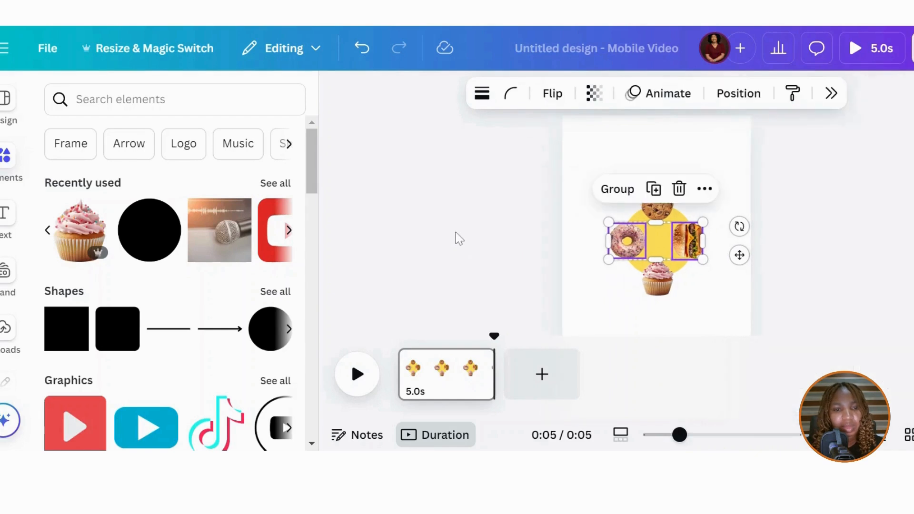
# Step: Enlarge the circle and the four food images together to fill the upper part of the page, and group them
pyautogui.moveTo(491, 192); pyautogui.dragTo(832, 402)
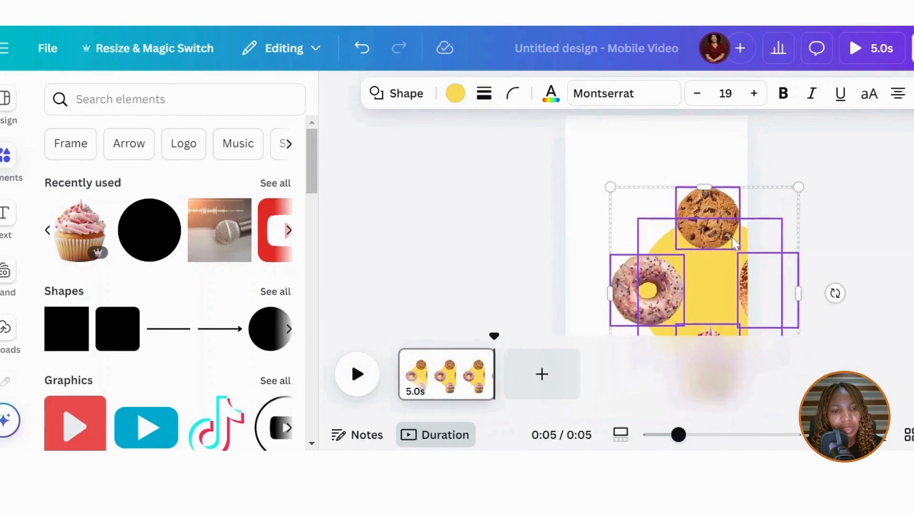
pyautogui.moveTo(717, 265); pyautogui.dragTo(670, 189)
pyautogui.moveTo(747, 312); pyautogui.dragTo(805, 361)
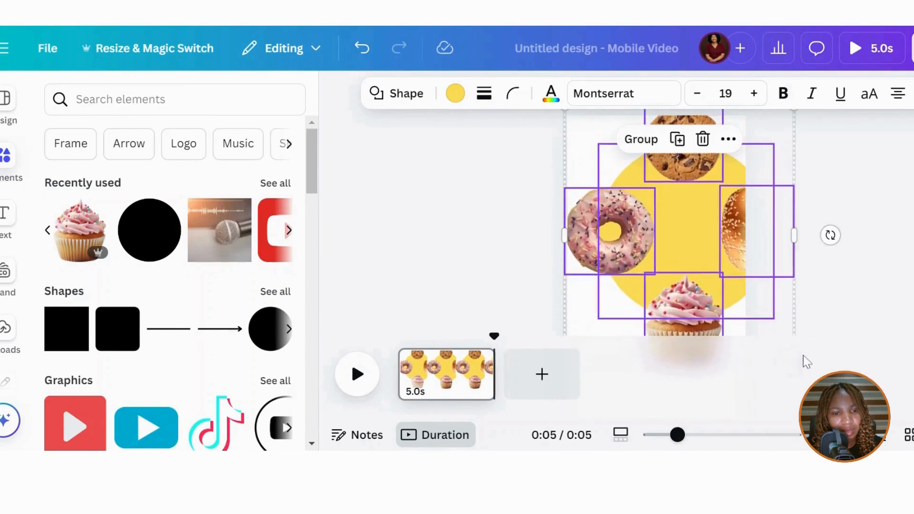
pyautogui.moveTo(720, 283); pyautogui.dragTo(657, 213)
pyautogui.click(620, 268)
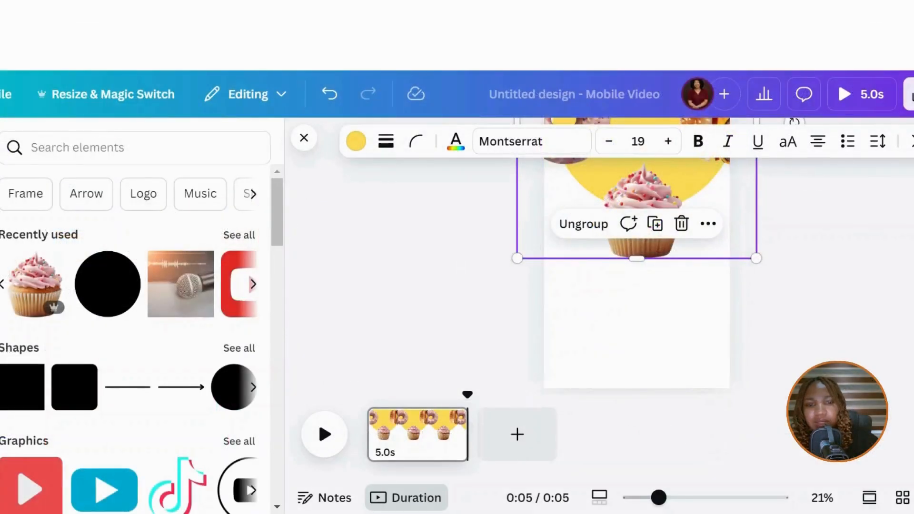
# Step: Add a heading with the text "The" and place it just below the cupcake
pyautogui.click(4, 219)
pyautogui.click(44, 285)
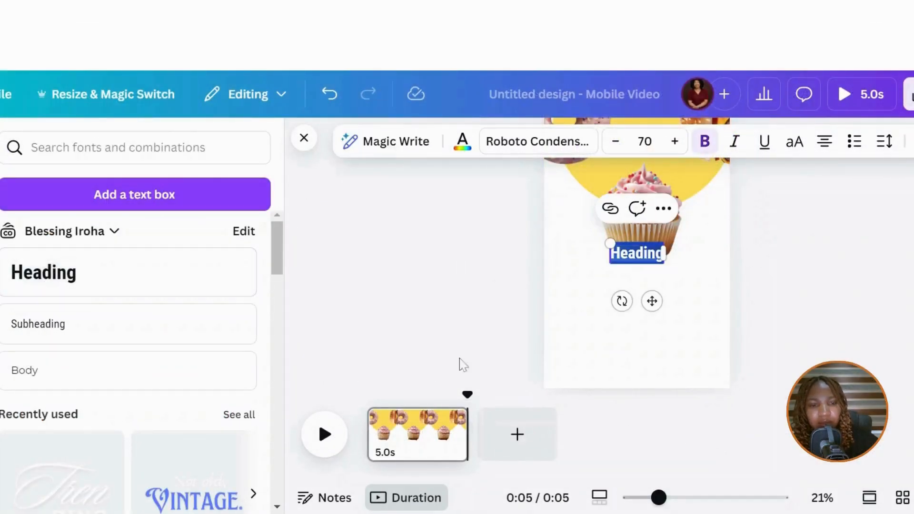
pyautogui.write('The')
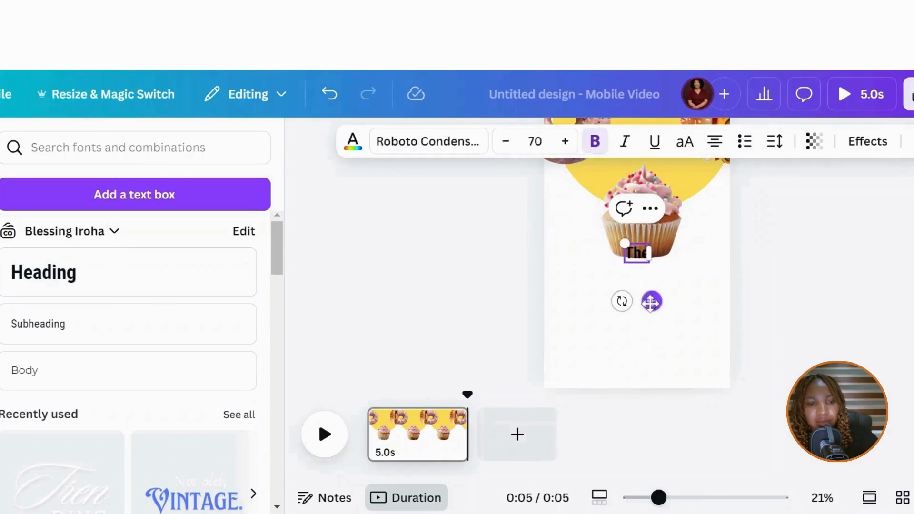
pyautogui.moveTo(651, 301); pyautogui.dragTo(651, 337)
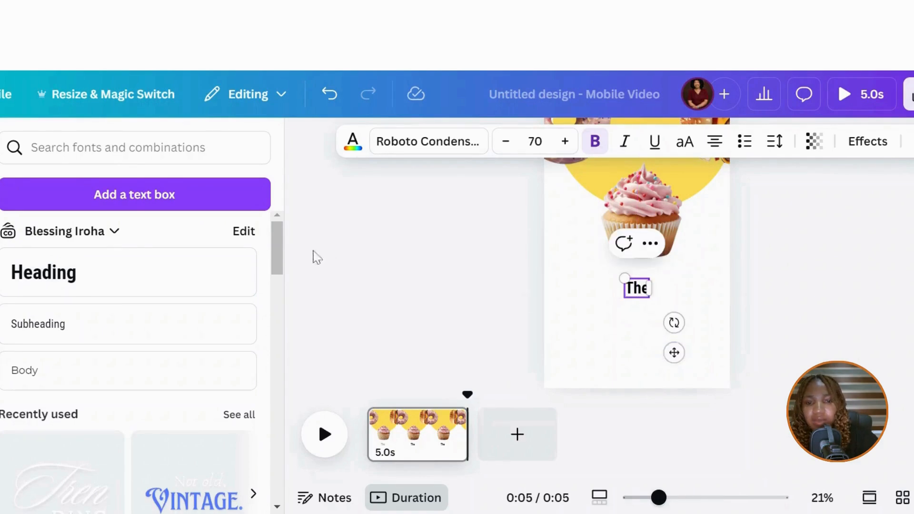
# Step: Add a straight line, move it immediately to the left of the word "The", and shorten it to a short dash
pyautogui.click(438, 300)
pyautogui.press('l')
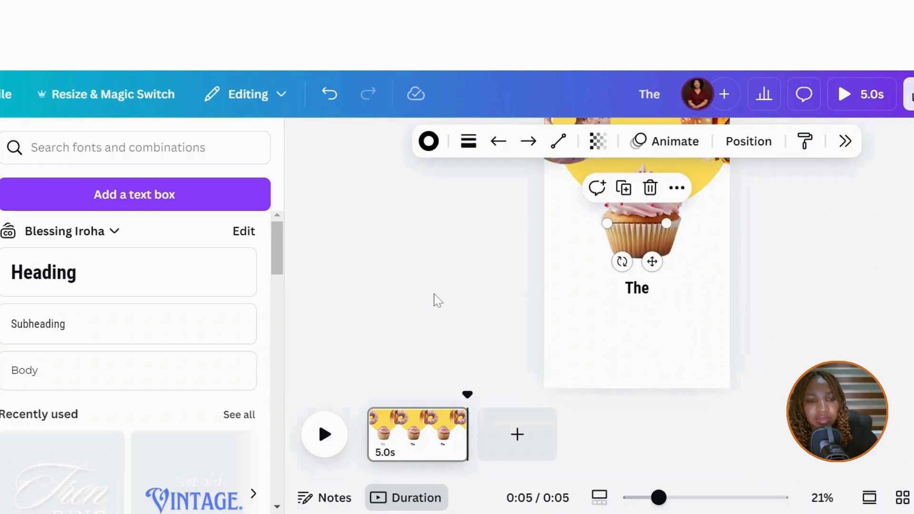
pyautogui.moveTo(651, 261); pyautogui.dragTo(604, 329)
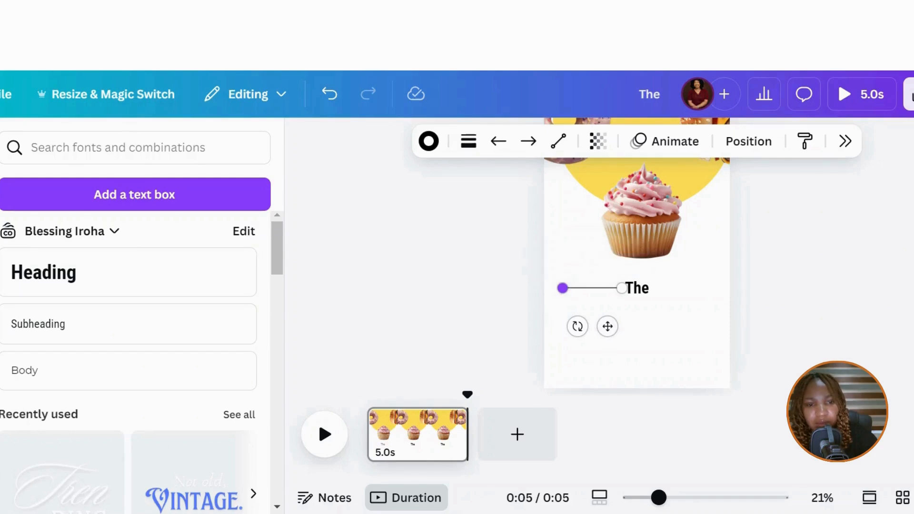
pyautogui.moveTo(562, 288); pyautogui.dragTo(604, 288)
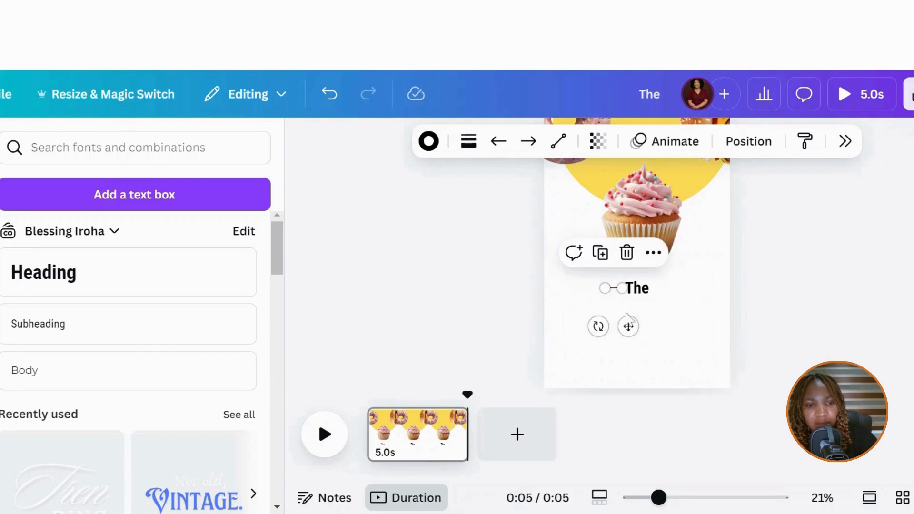
# Step: Duplicate the short line and place the copy on the right side of "The", level with the original
pyautogui.scroll(1, 626, 314)
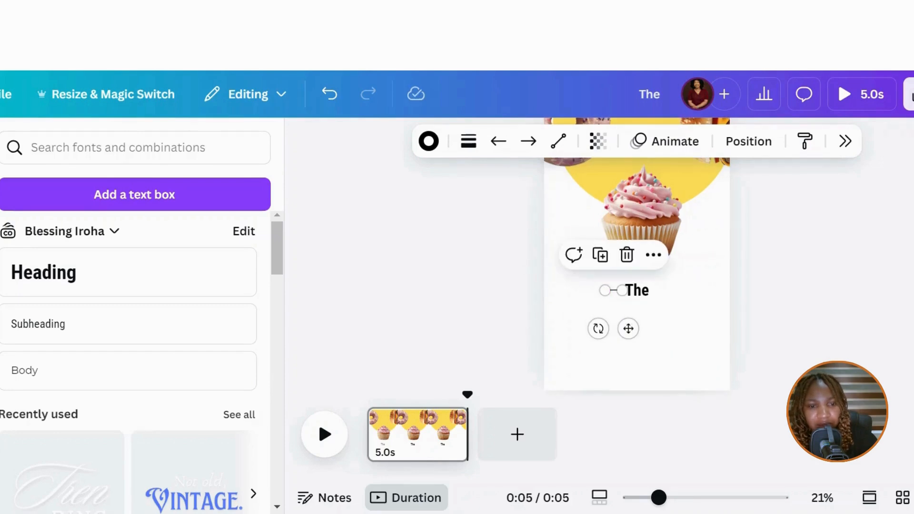
pyautogui.click(632, 349)
pyautogui.click(619, 291)
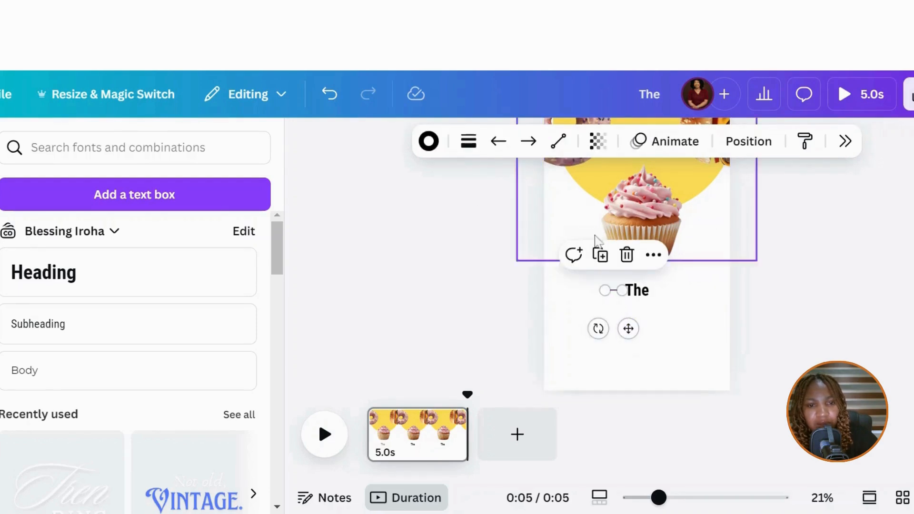
pyautogui.moveTo(628, 328); pyautogui.dragTo(684, 328)
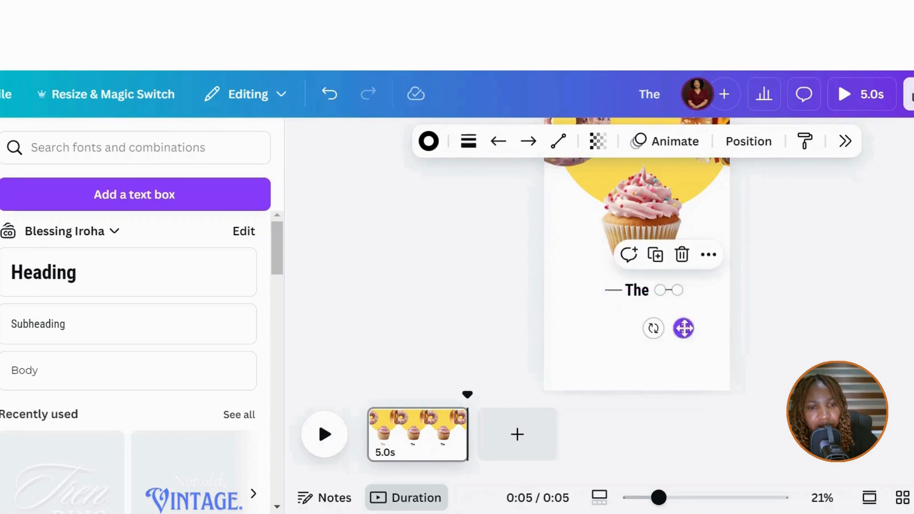
# Step: Change the font of the text "The" to Glacial Indifference
pyautogui.click(635, 291)
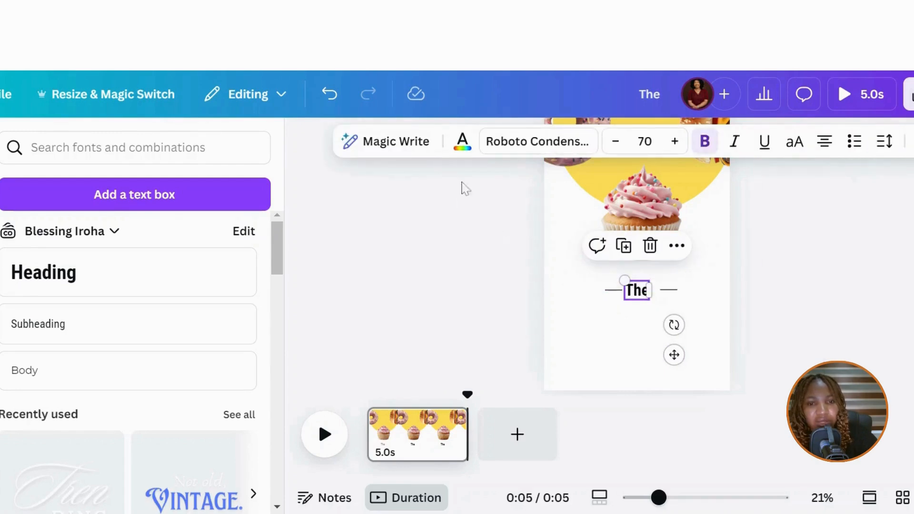
pyautogui.click(484, 141)
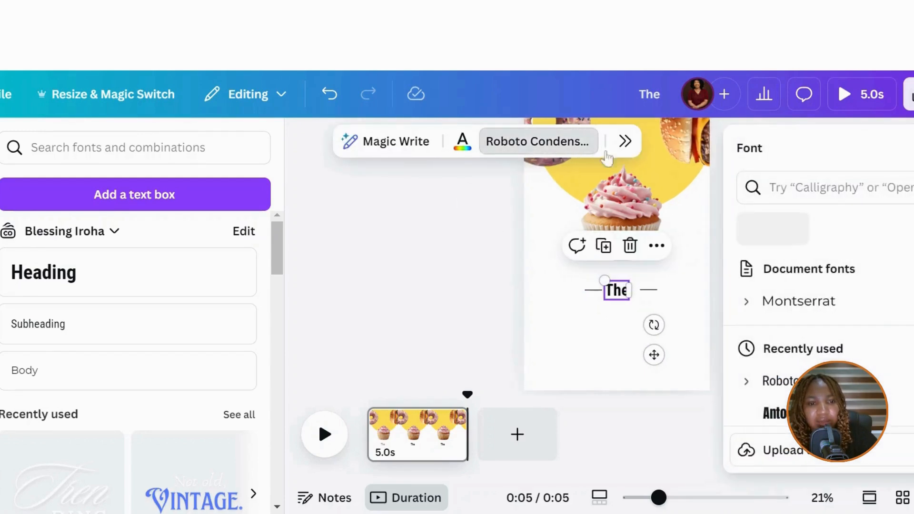
pyautogui.click(779, 188)
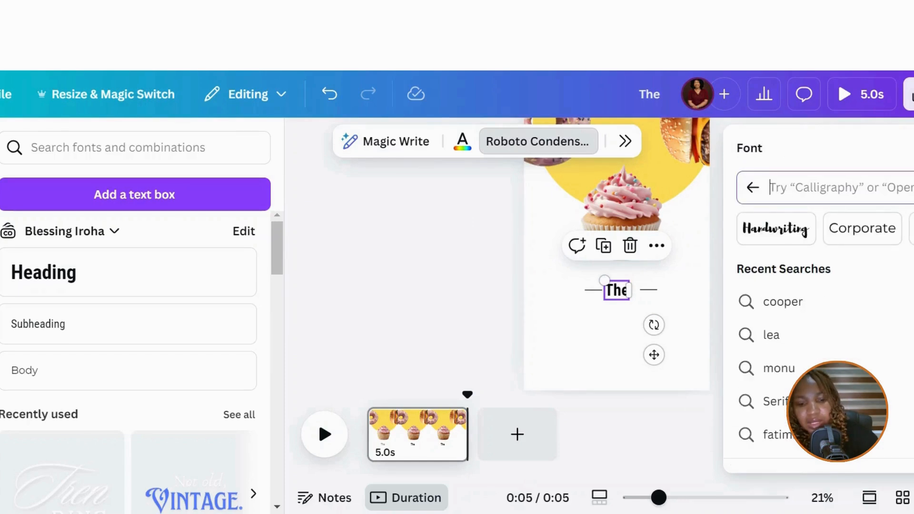
pyautogui.write('glaci')
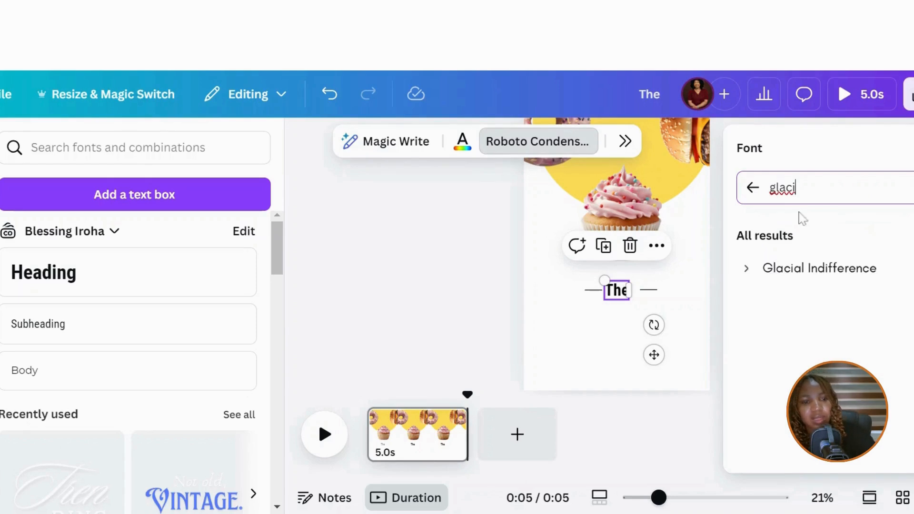
pyautogui.click(755, 271)
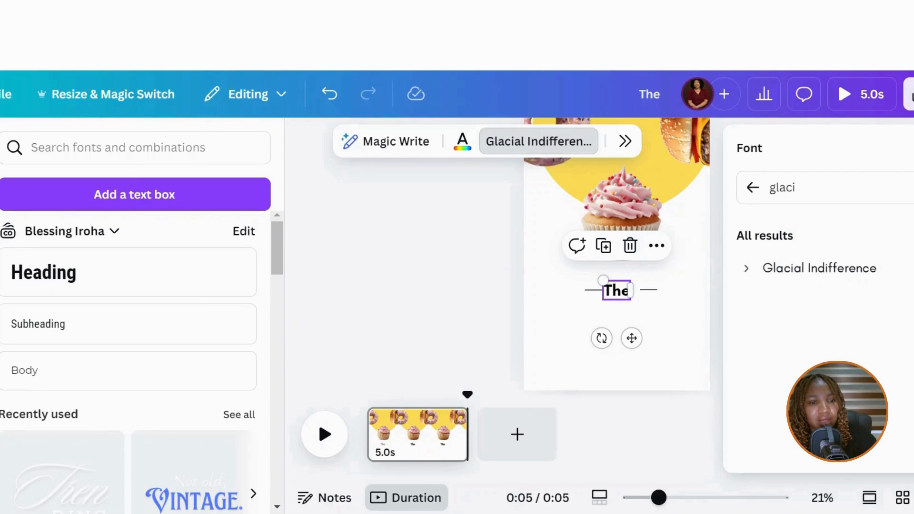
pyautogui.click(910, 148)
# Step: Turn the text "The" into uppercase and set its font size to 42
pyautogui.click(794, 141)
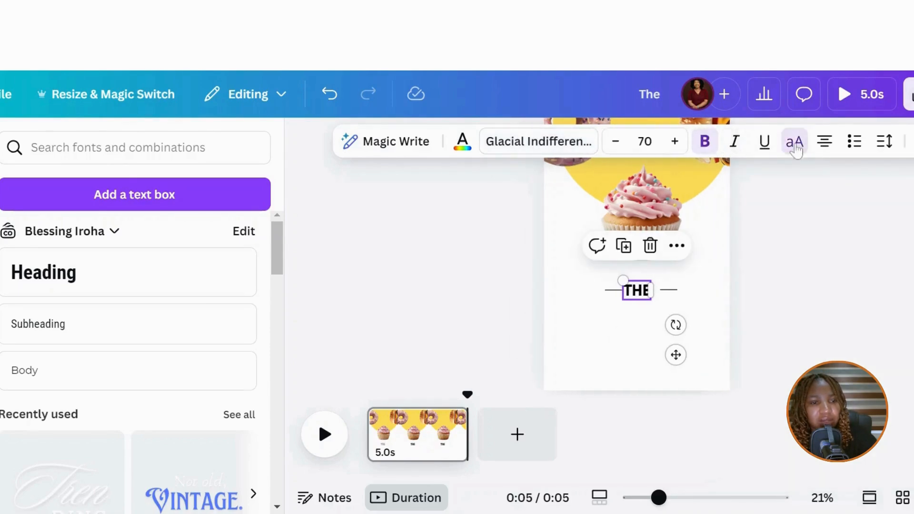
pyautogui.click(644, 141)
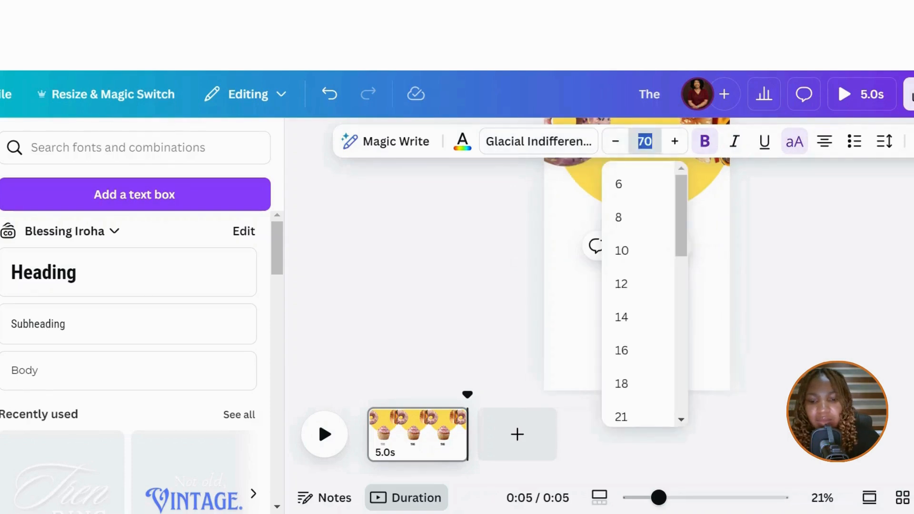
pyautogui.write('42')
pyautogui.press('Return')
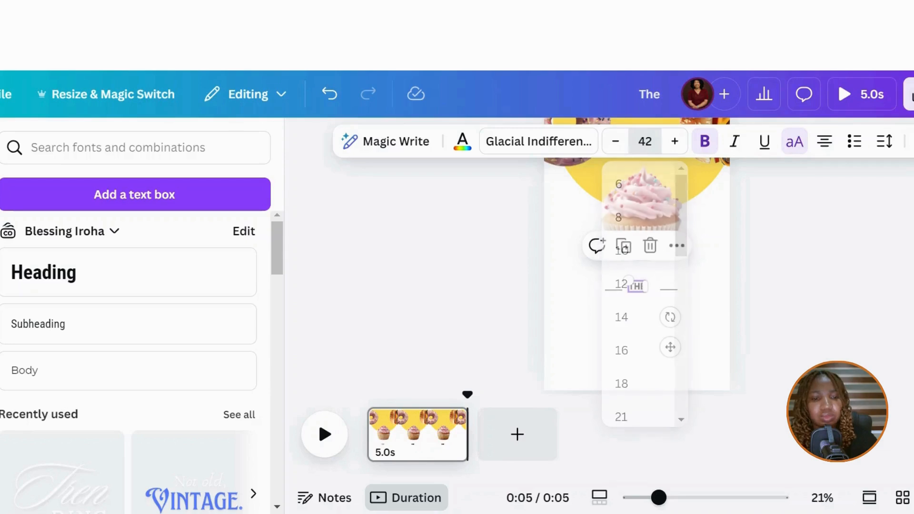
# Step: Move the right line close to "THE" and align both lines and the text to each other with the Middle alignment
pyautogui.click(672, 290)
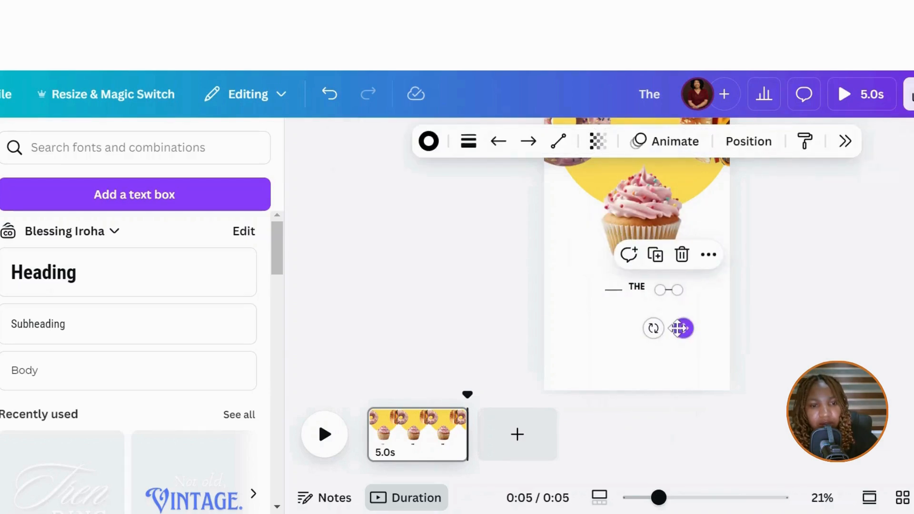
pyautogui.moveTo(678, 329); pyautogui.dragTo(671, 327)
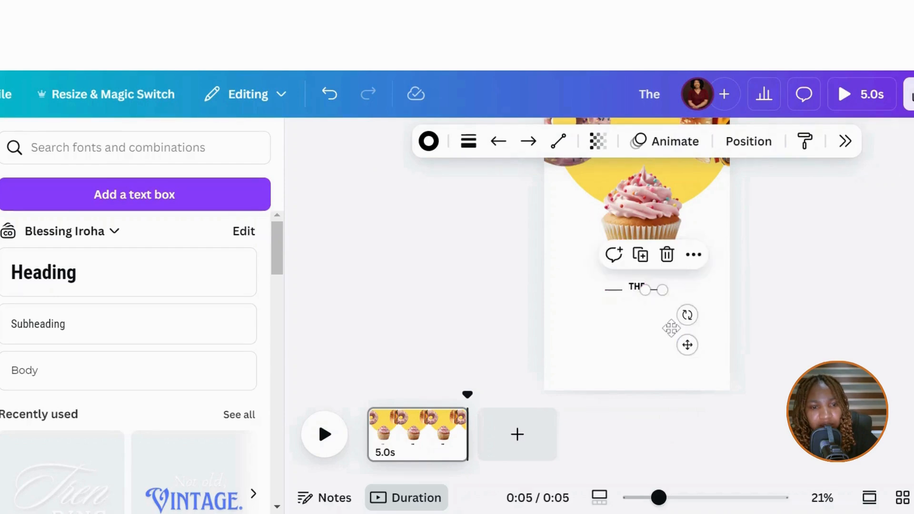
pyautogui.keyDown('shift'); pyautogui.click(629, 288); pyautogui.keyUp('shift')
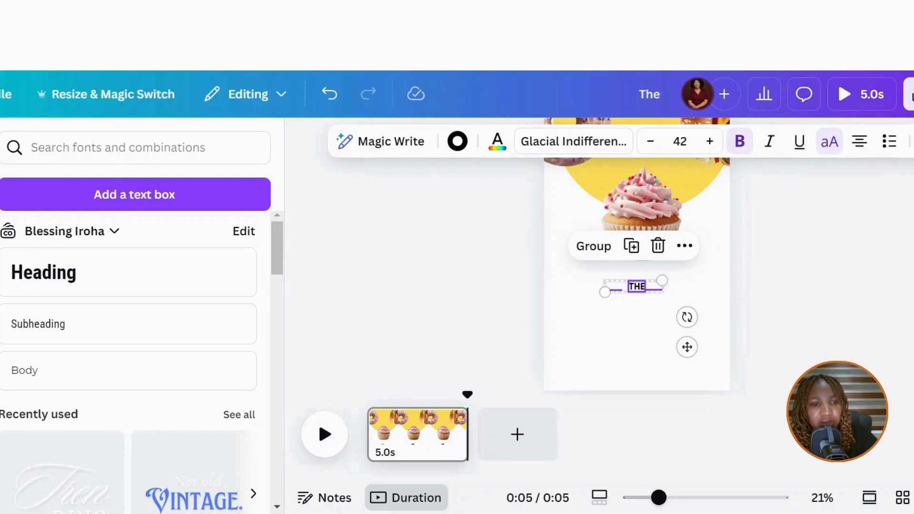
pyautogui.click(909, 141)
pyautogui.scroll(-10, 819, 295)
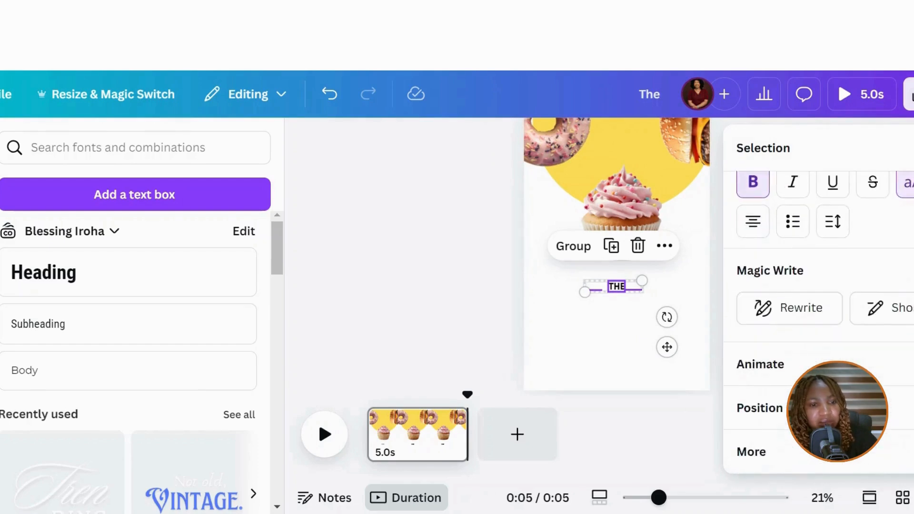
pyautogui.click(815, 344)
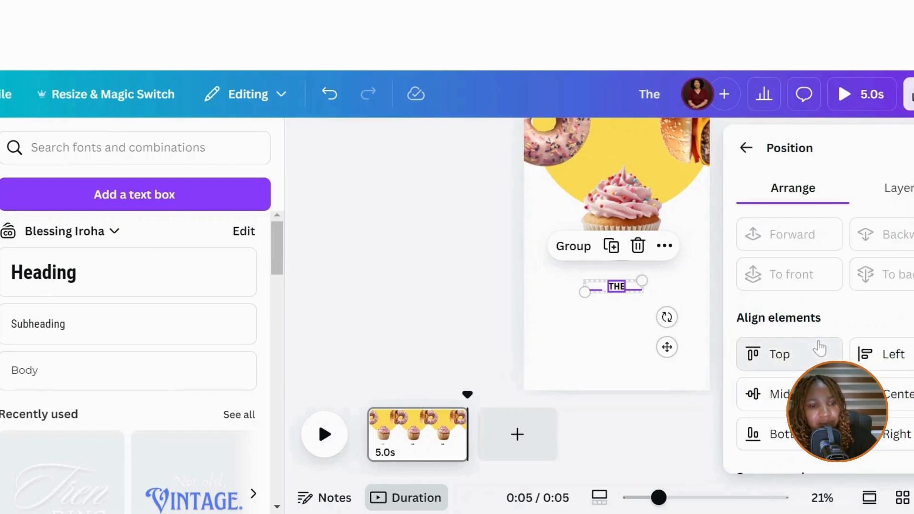
pyautogui.click(778, 404)
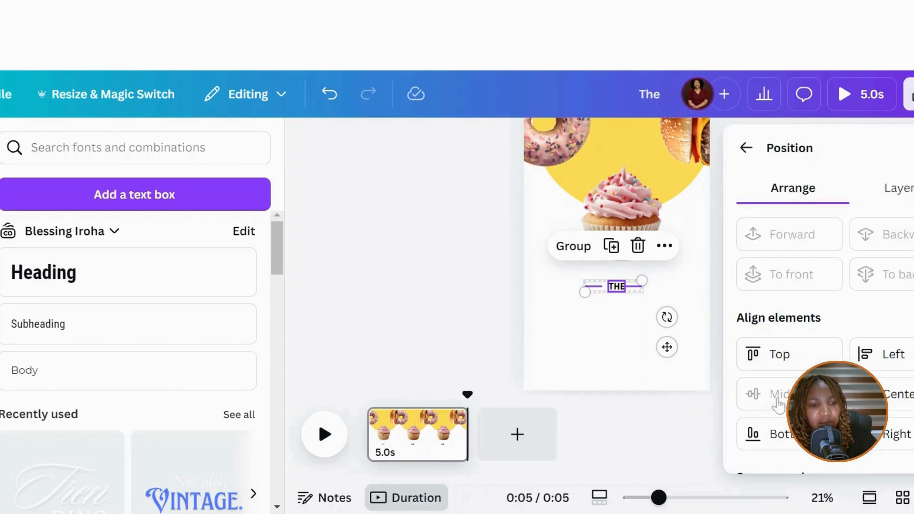
# Step: Space the two lines and the text "THE" evenly with Tidy up
pyautogui.scroll(-3, 785, 393)
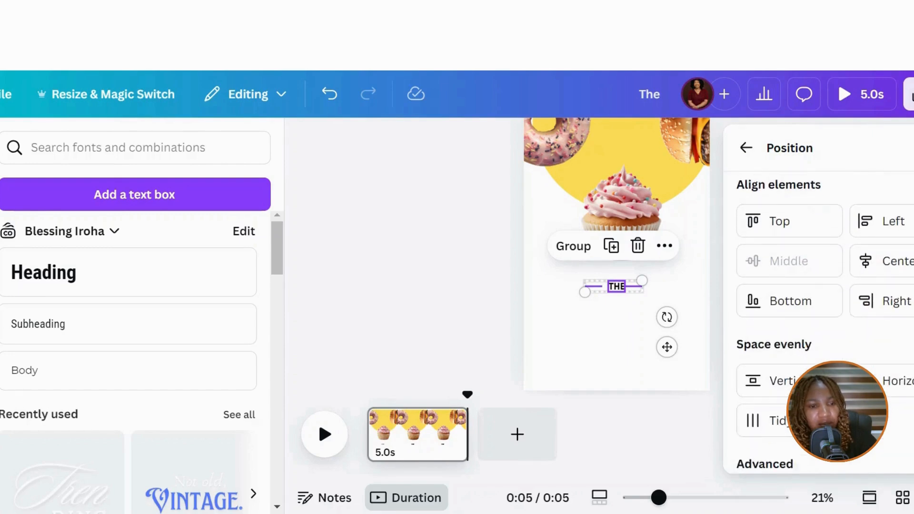
pyautogui.click(763, 421)
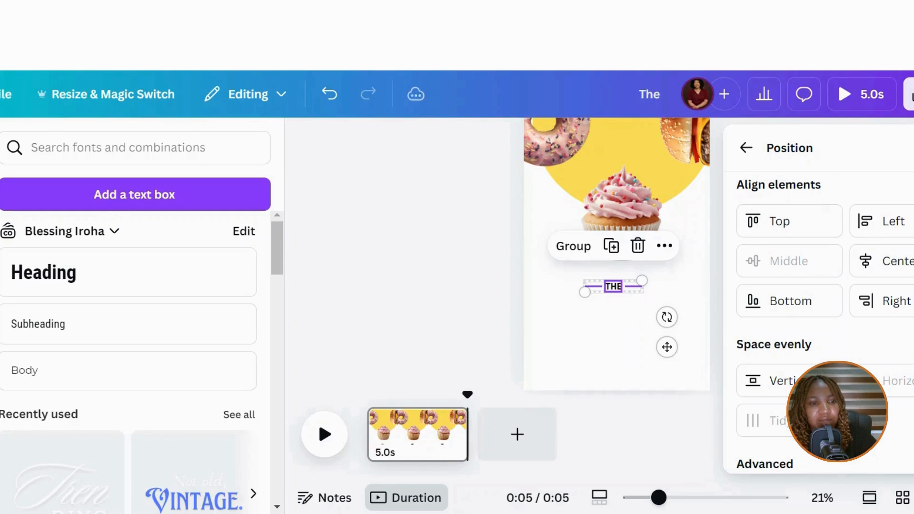
pyautogui.click(745, 148)
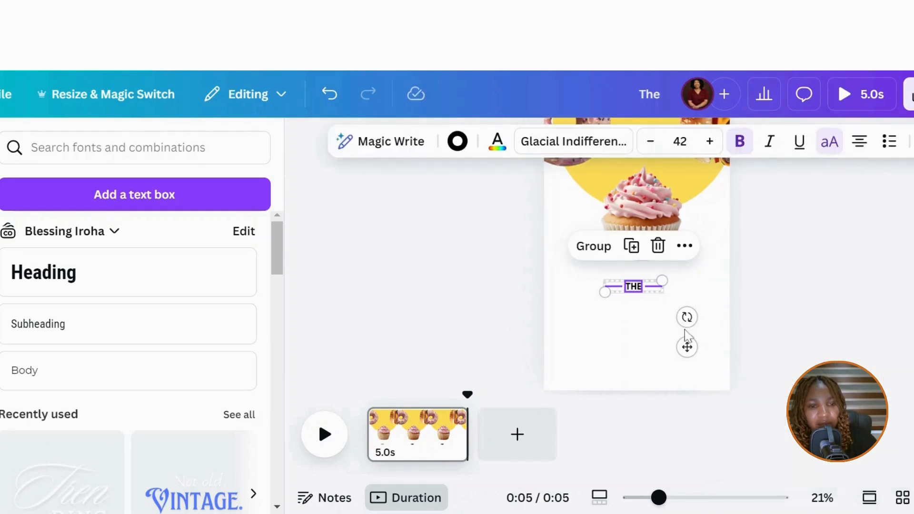
# Step: Group "THE" with its two lines slightly closer to the cupcake and align the group to the Center of the page
pyautogui.moveTo(688, 343)
pyautogui.mouseDown()
pyautogui.moveTo(707, 338)
pyautogui.moveTo(698, 343)
pyautogui.mouseUp()
pyautogui.click(611, 250)
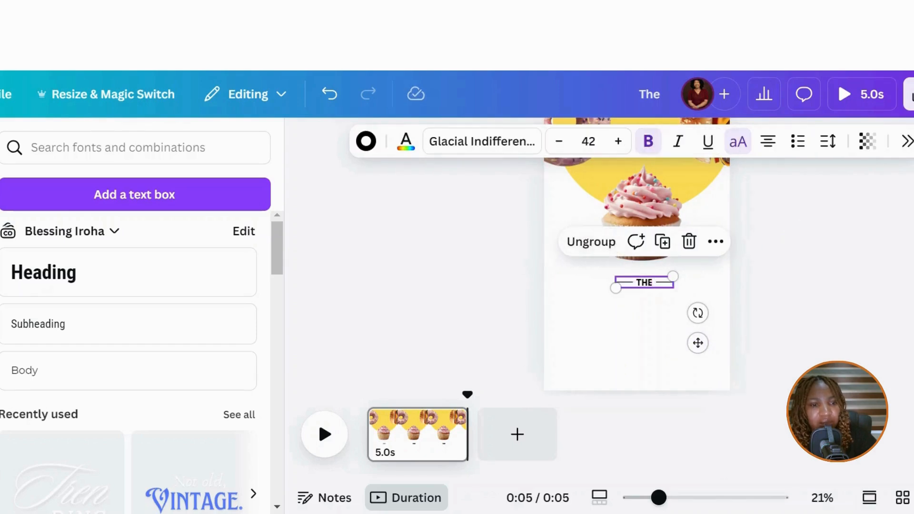
pyautogui.click(904, 141)
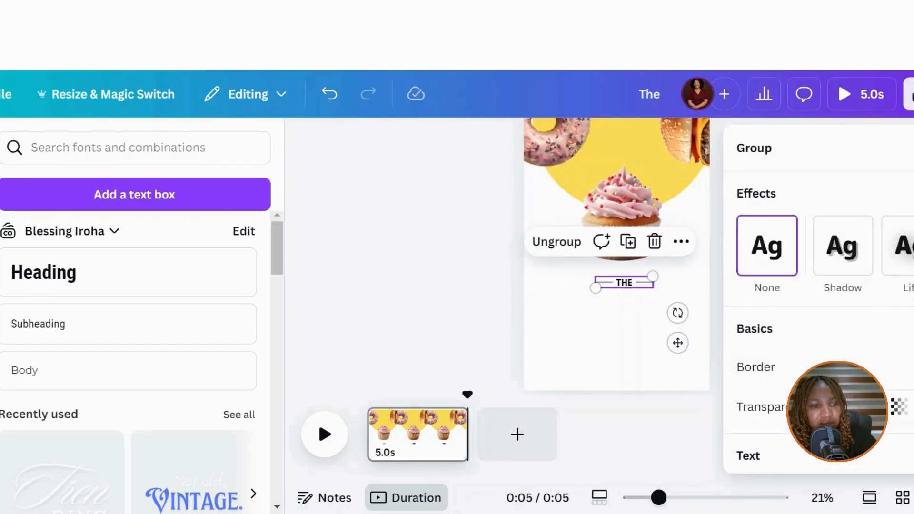
pyautogui.scroll(-5, 800, 469)
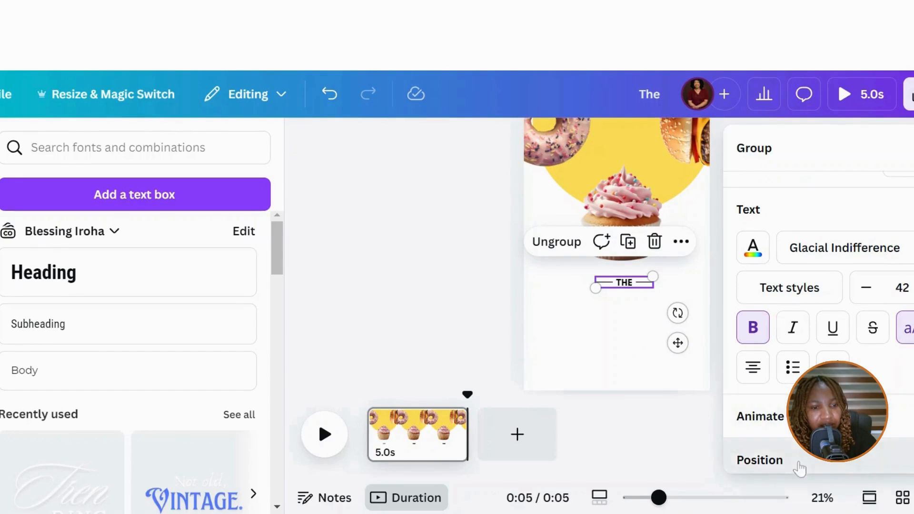
pyautogui.click(799, 464)
pyautogui.click(893, 397)
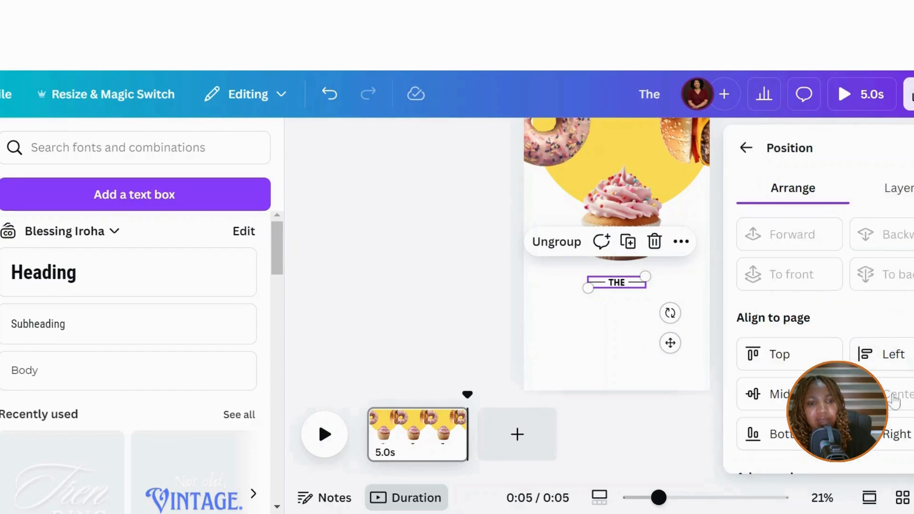
pyautogui.click(441, 307)
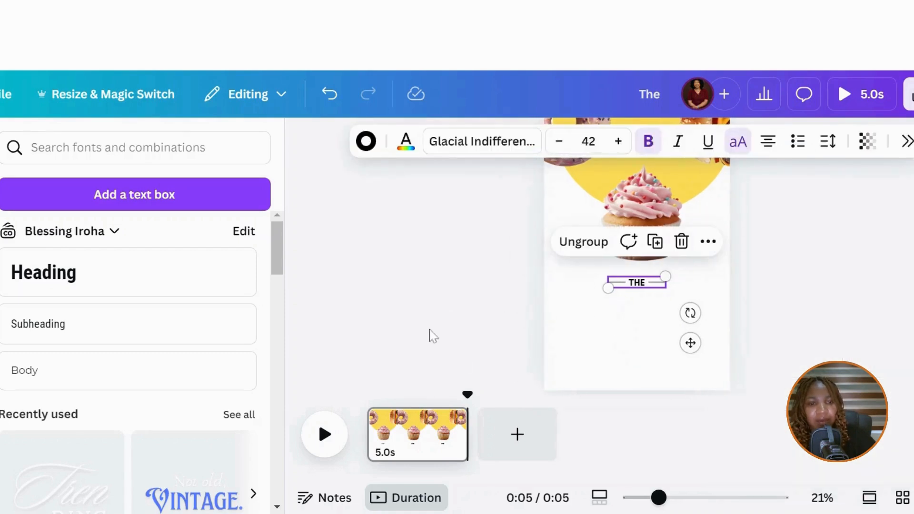
pyautogui.click(429, 329)
# Step: Add a heading with the text "Sweet" and place it centered directly below "THE"
pyautogui.click(115, 281)
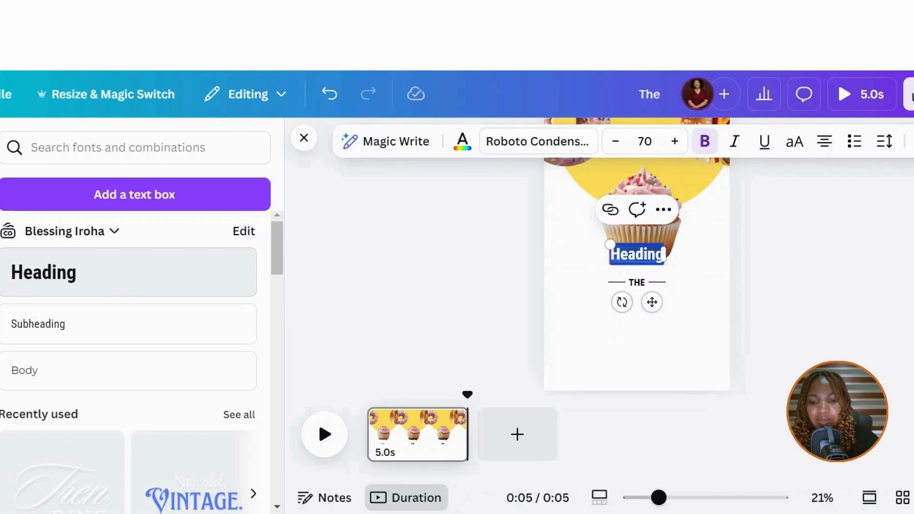
pyautogui.write('Sweet')
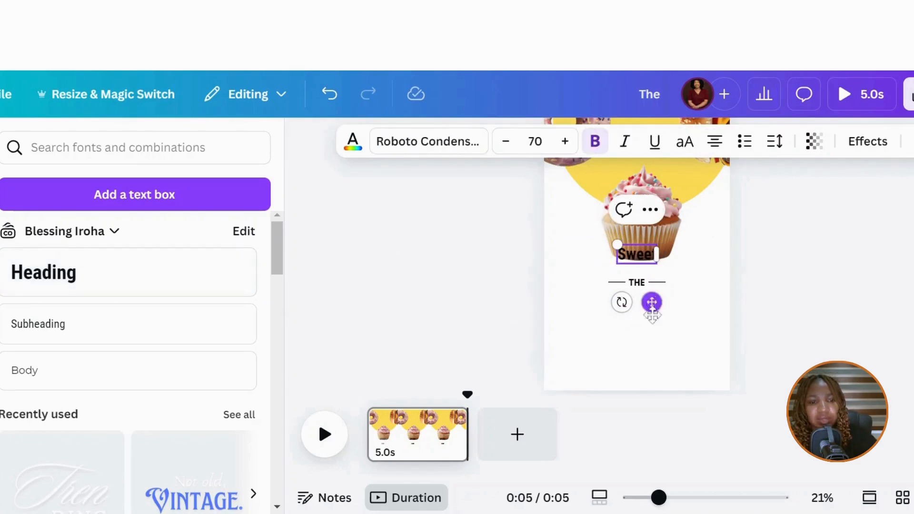
pyautogui.moveTo(652, 302); pyautogui.dragTo(653, 347)
pyautogui.click(683, 281)
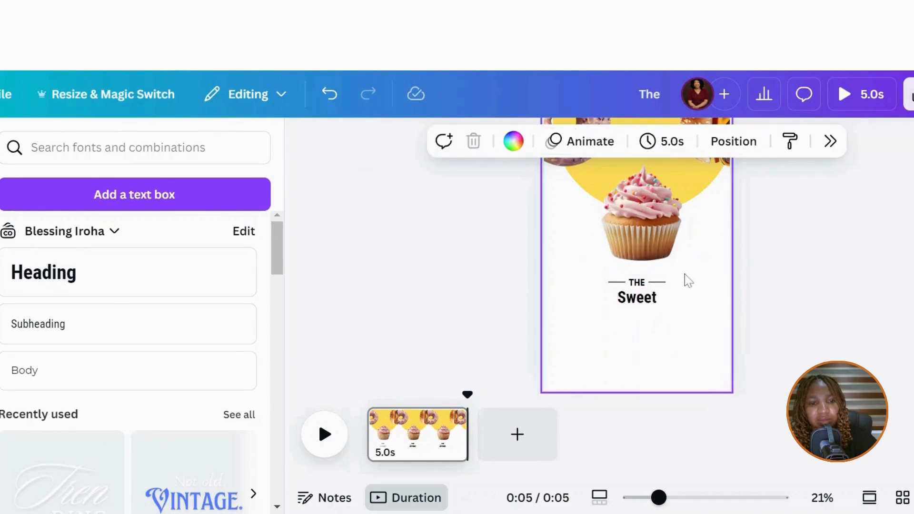
# Step: Change the font of the "Sweet" heading to Anton
pyautogui.click(637, 300)
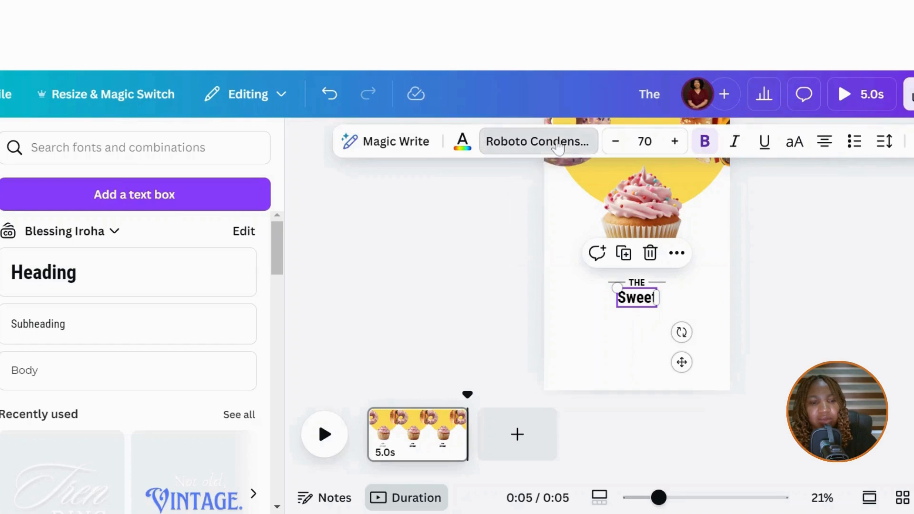
pyautogui.click(535, 141)
pyautogui.click(909, 187)
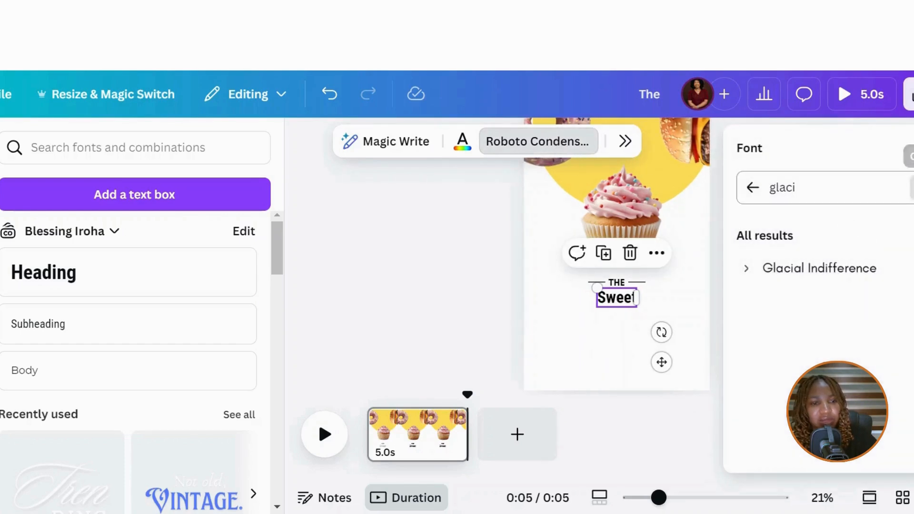
pyautogui.write('Anto')
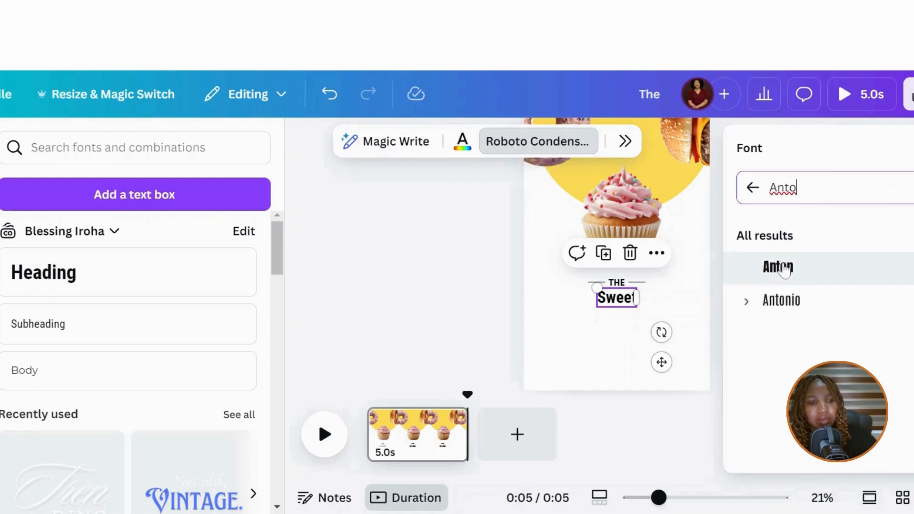
pyautogui.click(801, 282)
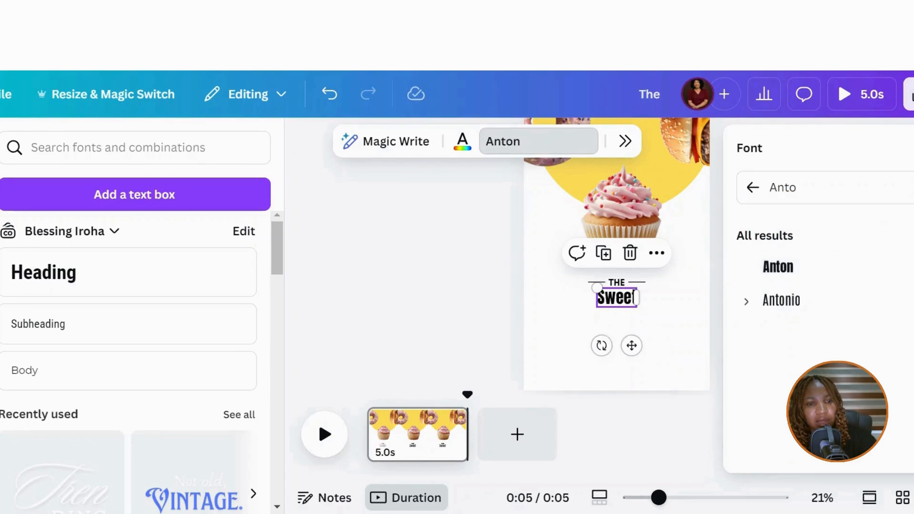
# Step: Set the "Sweet" heading's font size to 112 and switch it to uppercase
pyautogui.press('Escape')
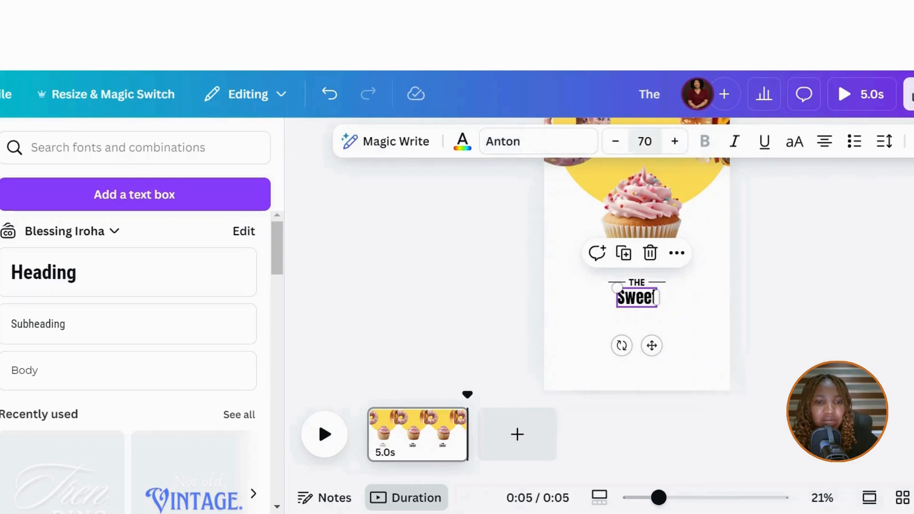
pyautogui.click(644, 141)
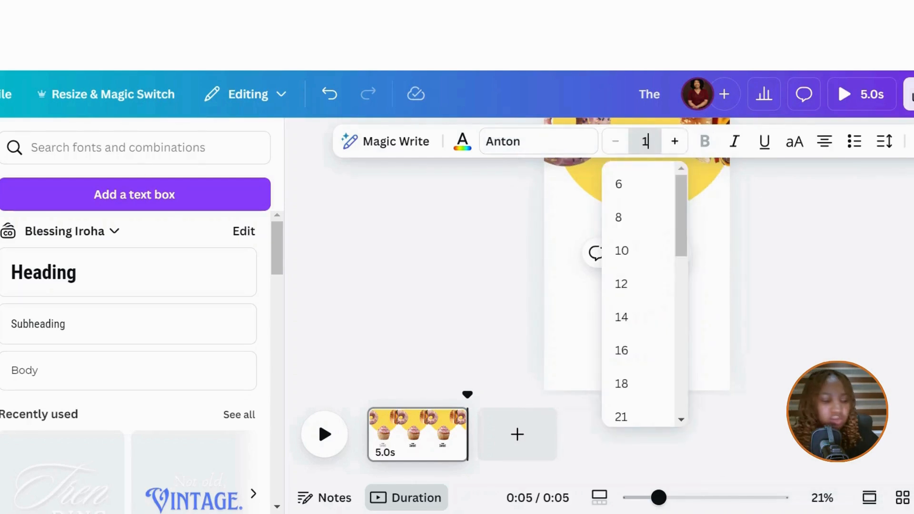
pyautogui.write('112')
pyautogui.press('Return')
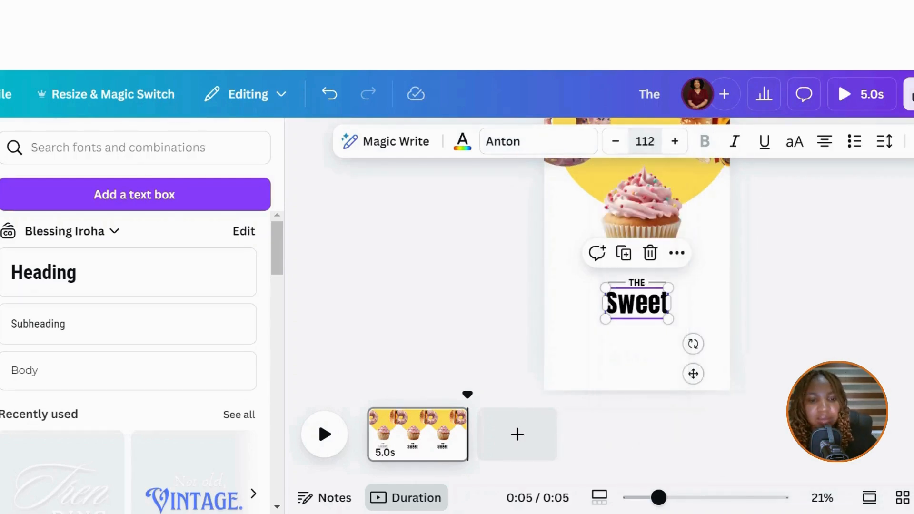
pyautogui.click(795, 142)
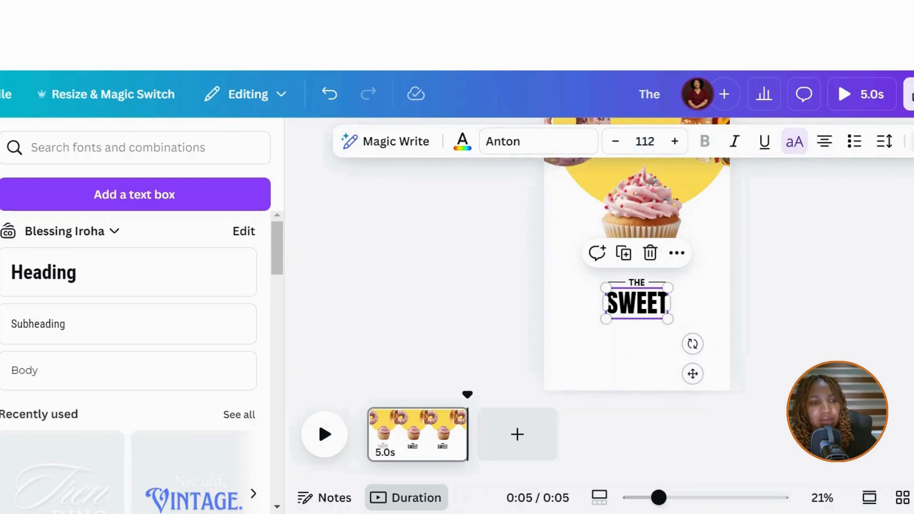
# Step: Check the "SWEET" heading's alignment to the page in its position settings
pyautogui.click(910, 141)
pyautogui.scroll(-5, 848, 461)
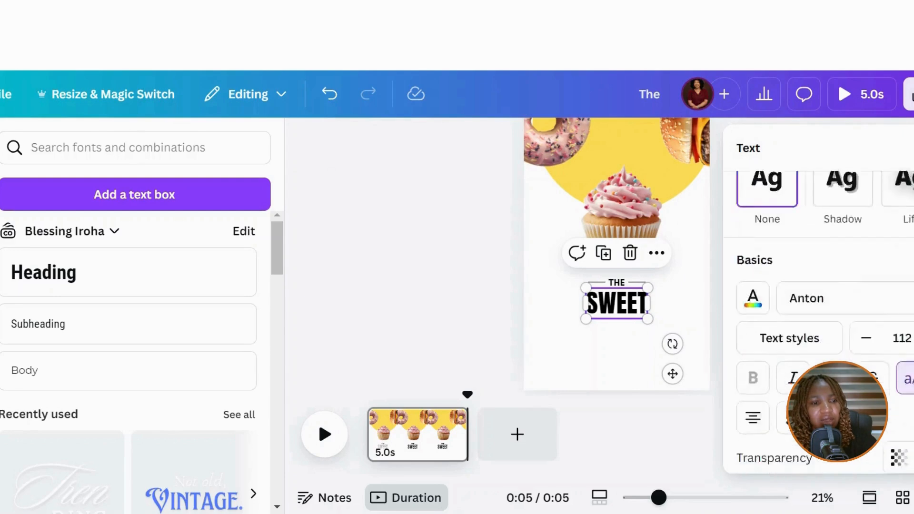
pyautogui.click(848, 457)
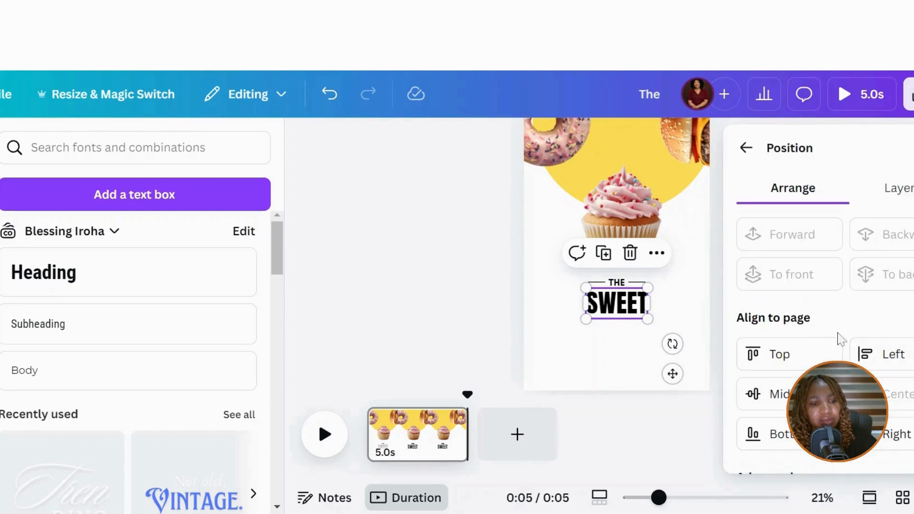
pyautogui.click(540, 338)
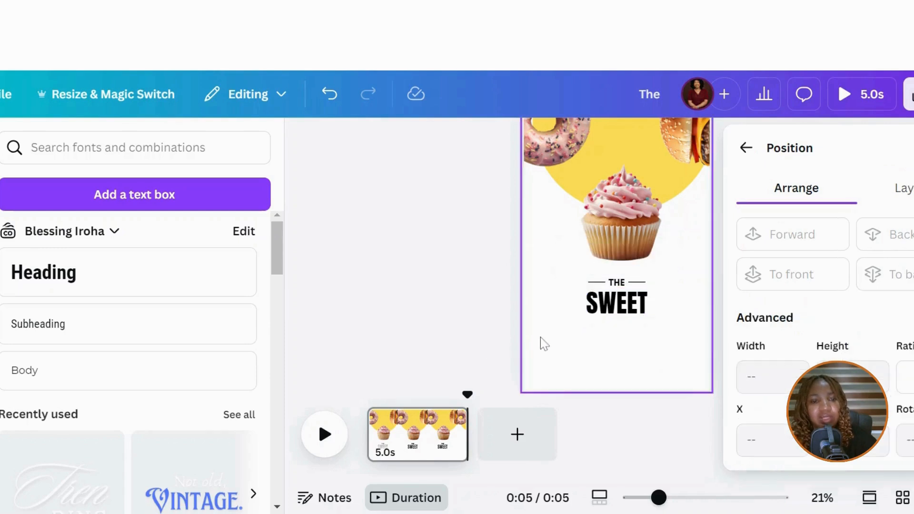
# Step: Add a heading with the text "Carousel" and place it directly below "SWEET"
pyautogui.click(114, 284)
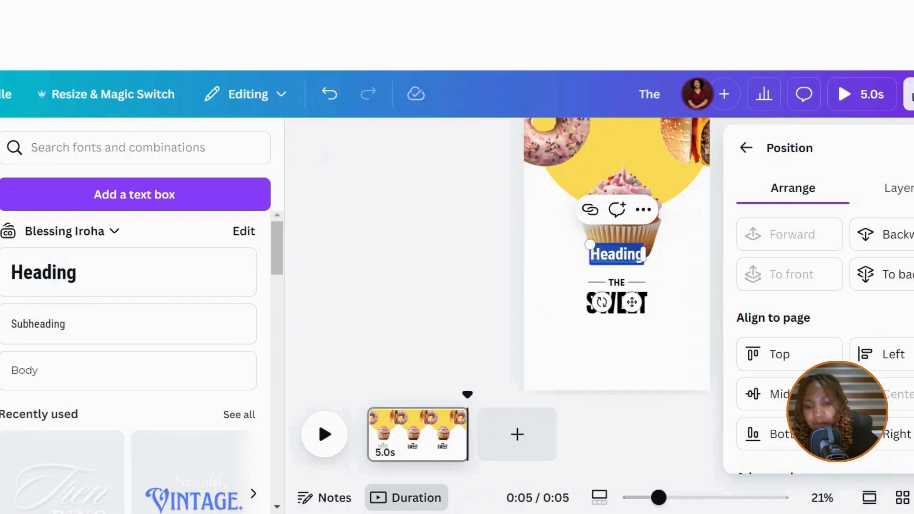
pyautogui.write('Carou')
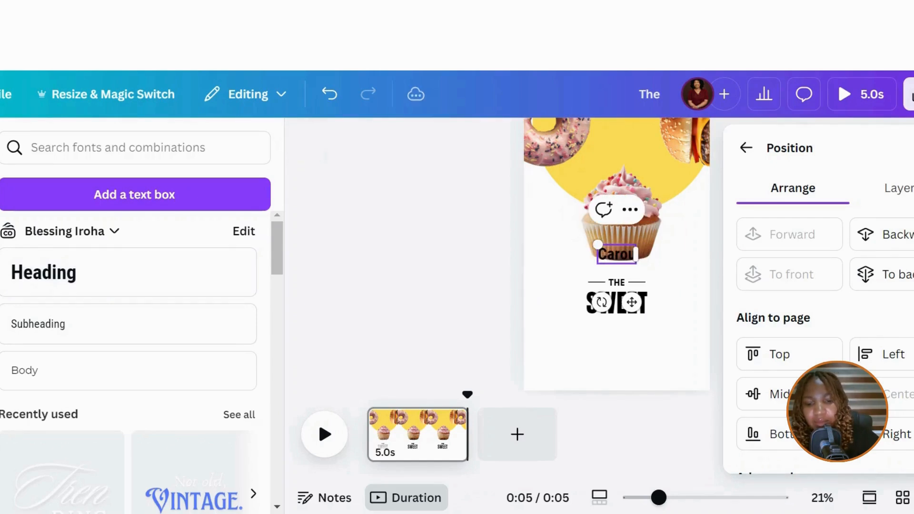
pyautogui.write('se')
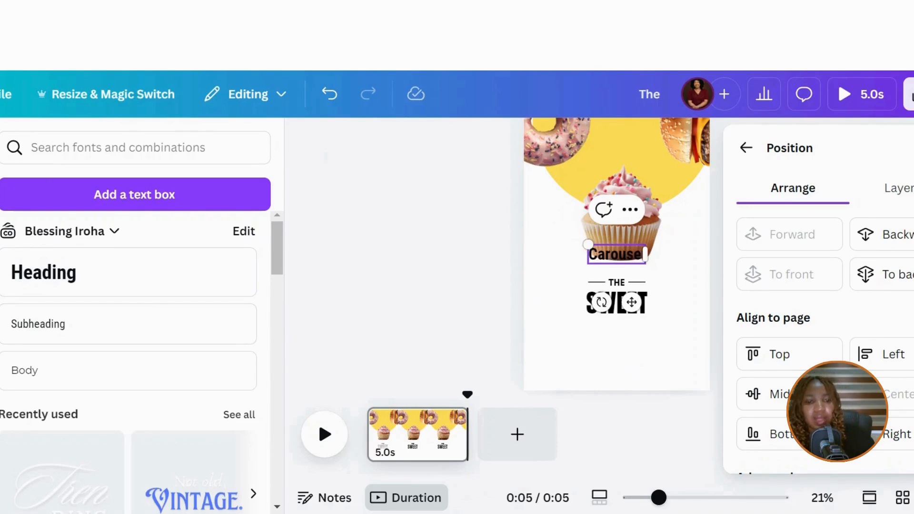
pyautogui.write('l')
pyautogui.moveTo(632, 302); pyautogui.dragTo(631, 378)
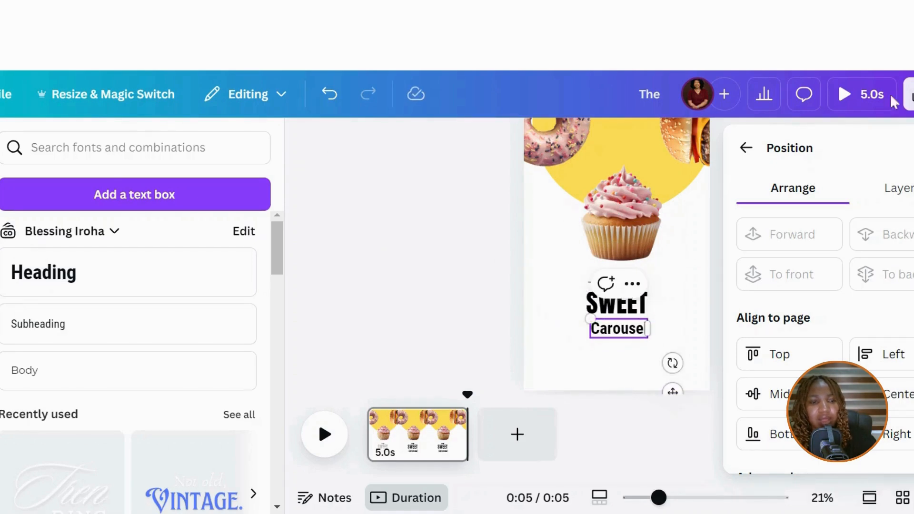
# Step: Change the font of the "Carousel" heading to Glacial Indifference
pyautogui.press('Escape')
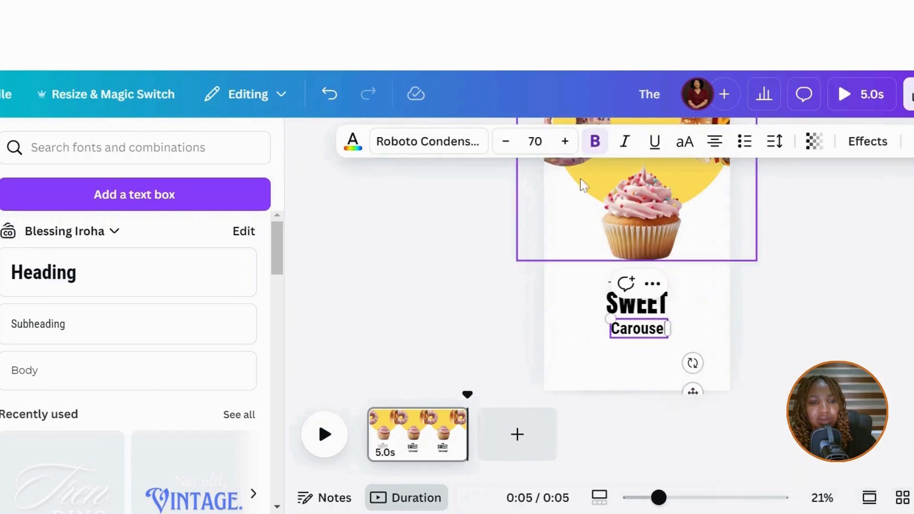
pyautogui.click(424, 156)
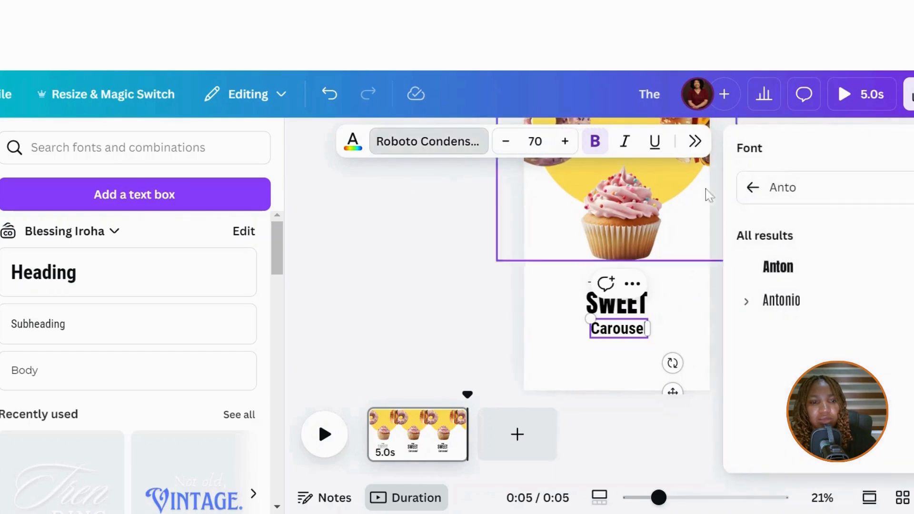
pyautogui.click(751, 191)
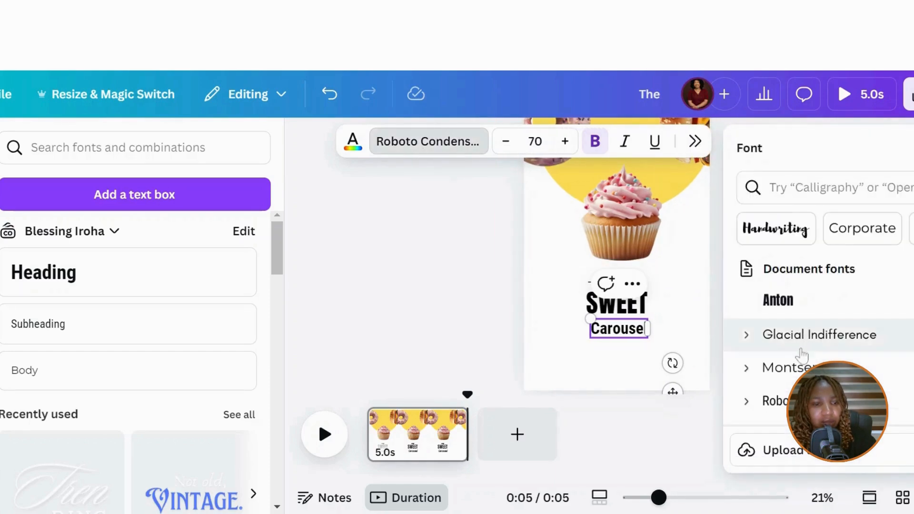
pyautogui.click(803, 338)
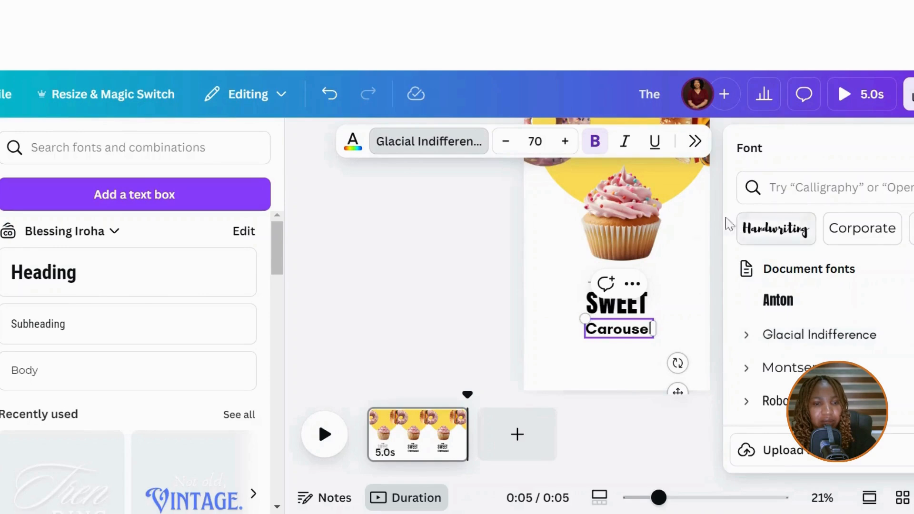
pyautogui.click(909, 148)
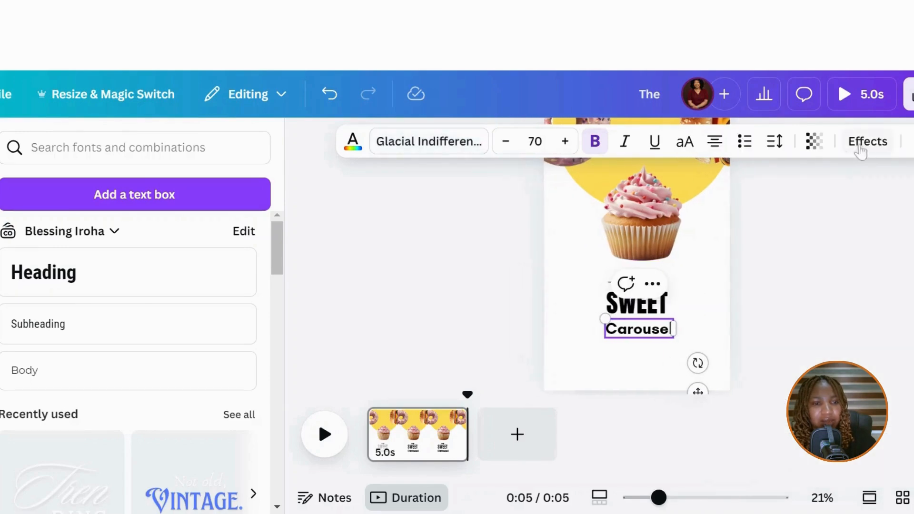
# Step: Switch the "Carousel" heading to uppercase and set its font size to 56
pyautogui.click(684, 142)
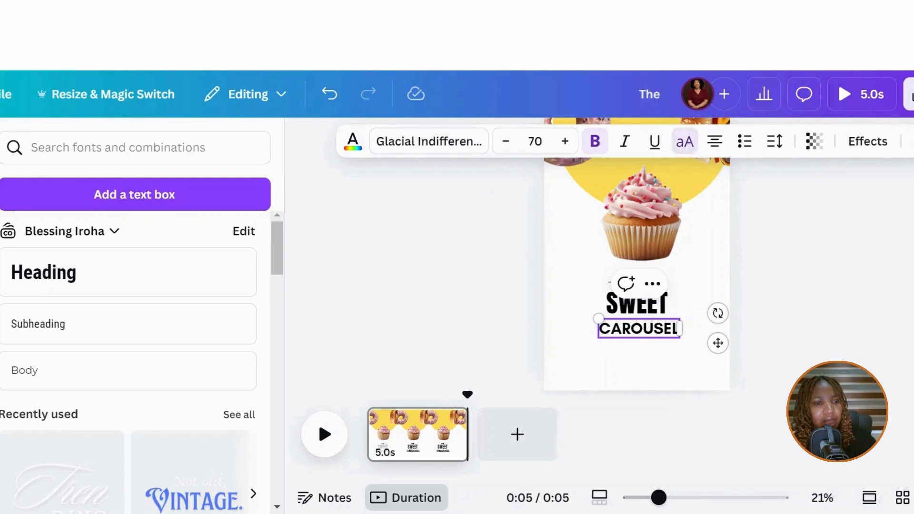
pyautogui.click(909, 141)
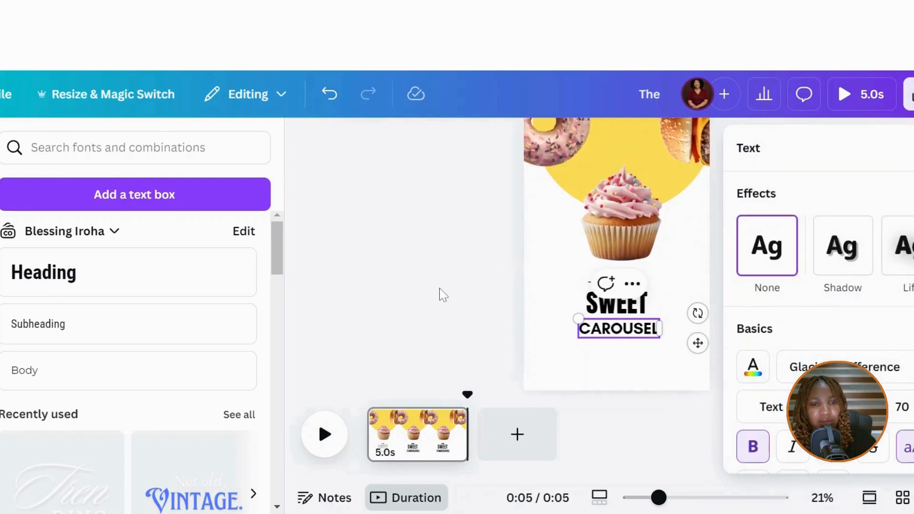
pyautogui.click(436, 290)
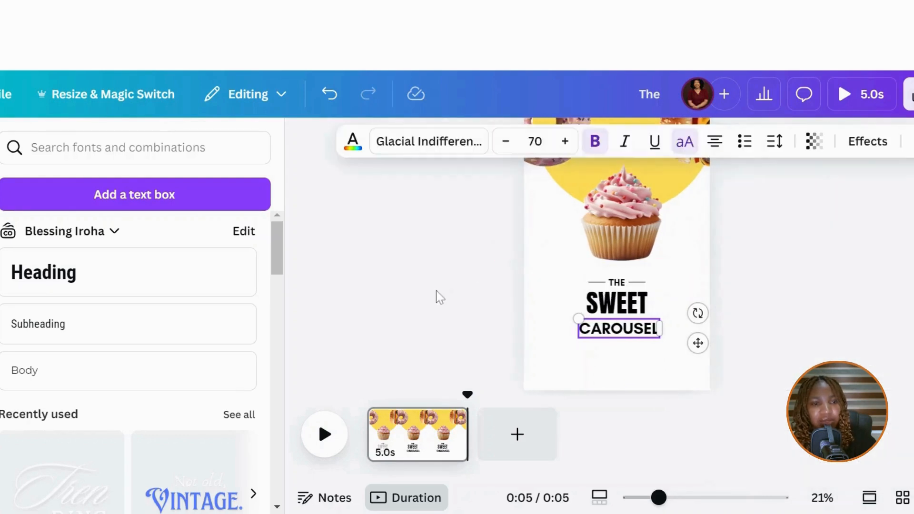
pyautogui.click(534, 141)
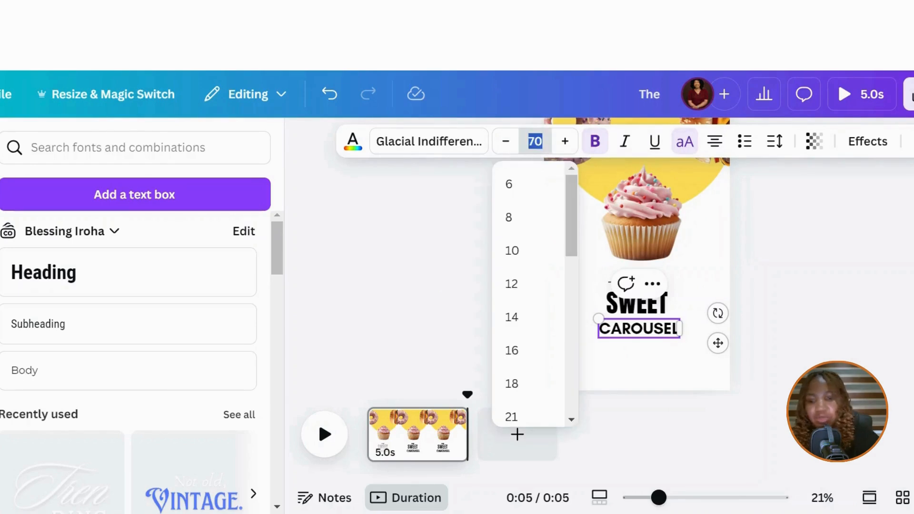
pyautogui.write('56')
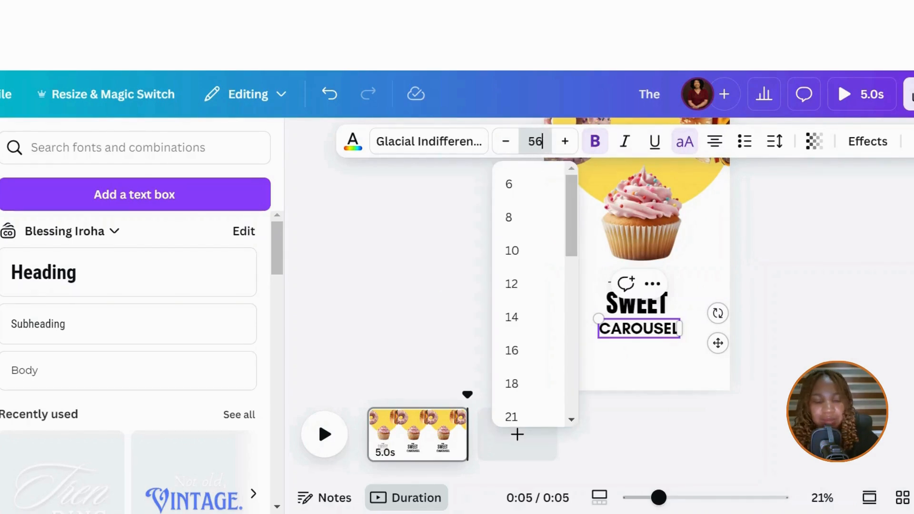
pyautogui.press('Return')
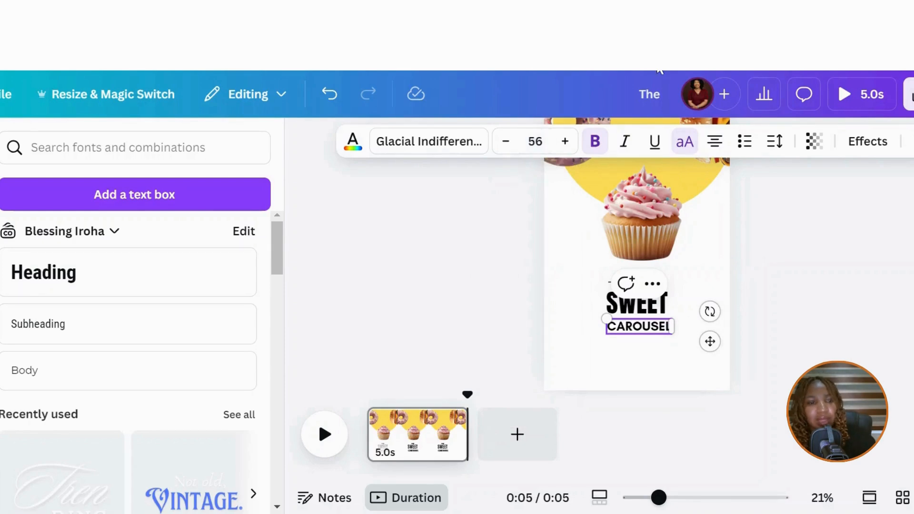
# Step: Align the "CAROUSEL" heading to the Center of the page
pyautogui.click(909, 141)
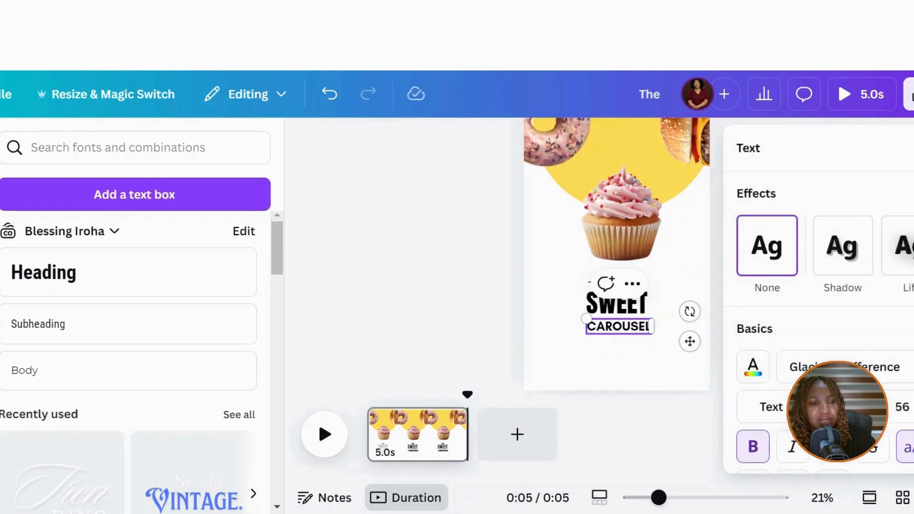
pyautogui.scroll(-5, 875, 361)
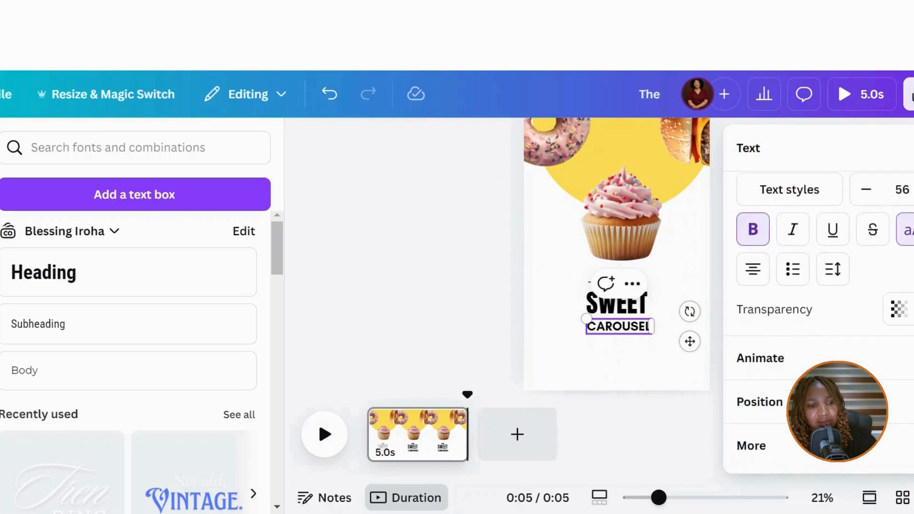
pyautogui.click(875, 359)
pyautogui.click(898, 393)
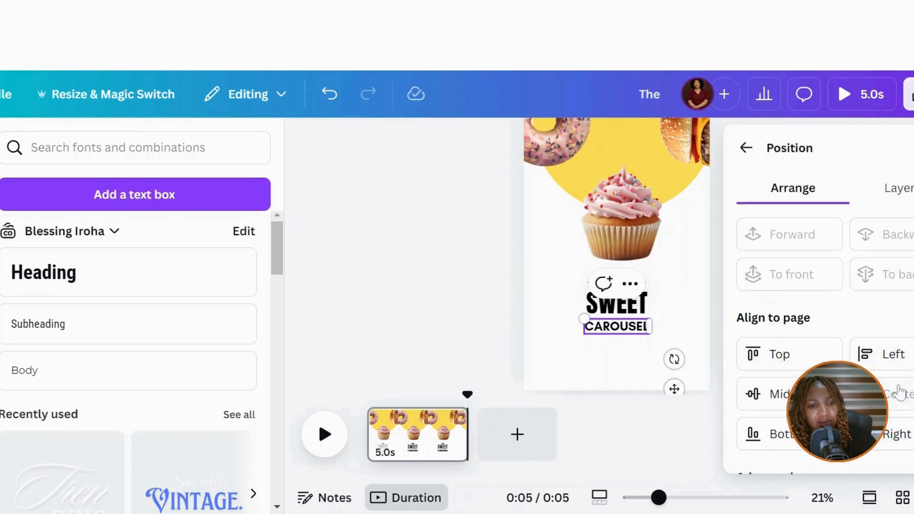
pyautogui.click(466, 313)
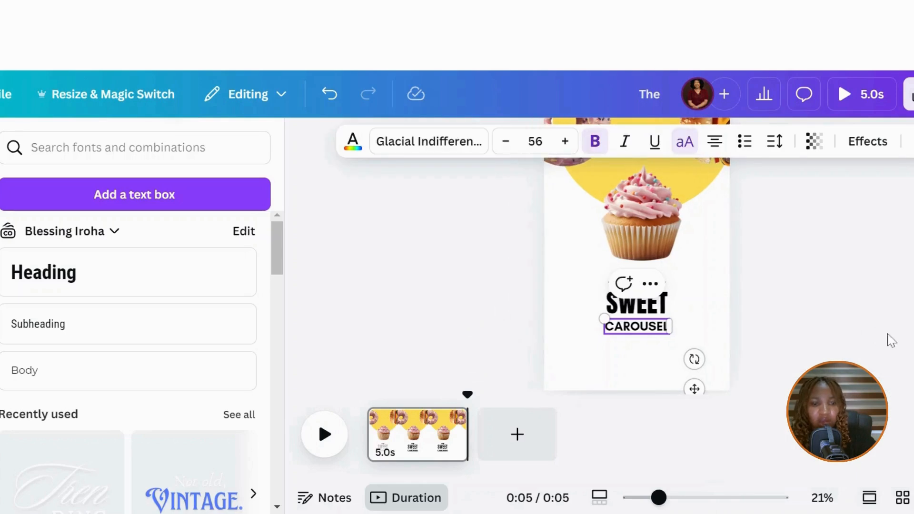
# Step: Duplicate the "CAROUSEL" heading and place the copy below the original with a small gap
pyautogui.click(761, 301)
pyautogui.click(636, 307)
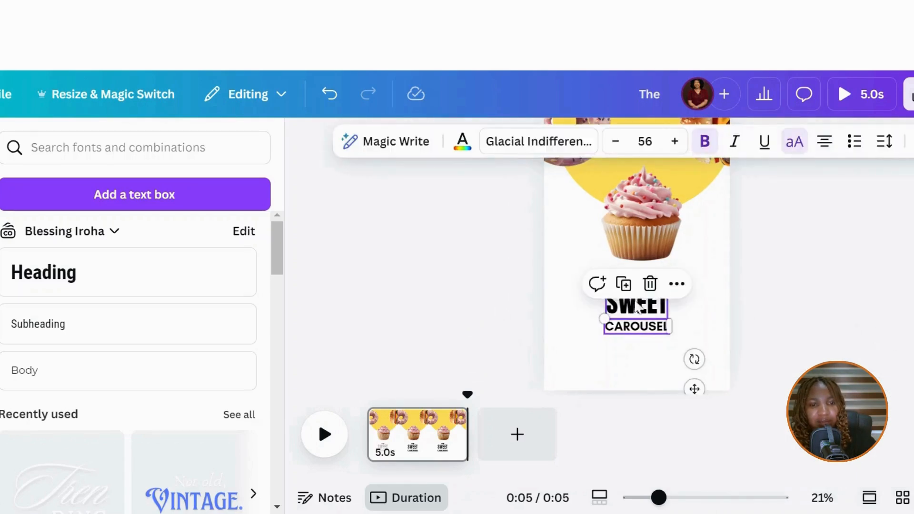
pyautogui.click(623, 284)
pyautogui.moveTo(636, 338); pyautogui.dragTo(668, 357)
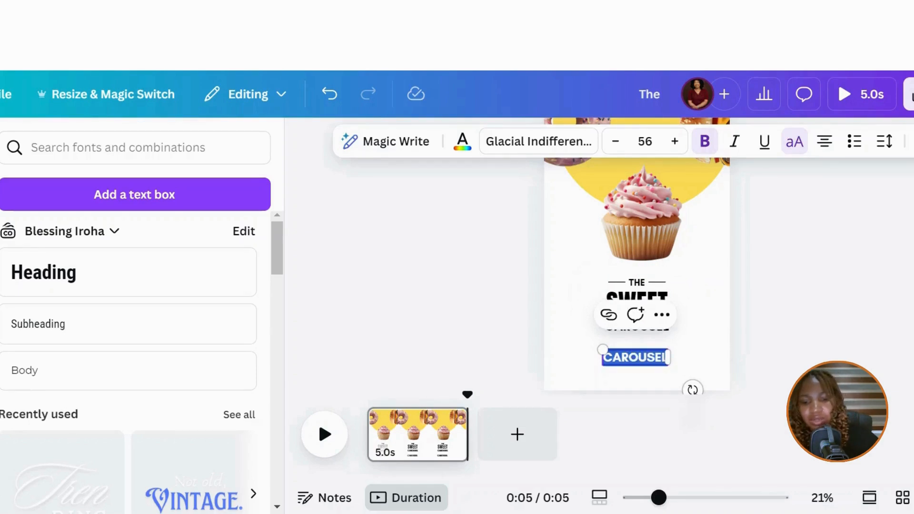
# Step: Replace the copy's text with "CHOCOLATE CUPCAKE" and move it slightly closer to "CAROUSEL", centered beneath it
pyautogui.write('CHO')
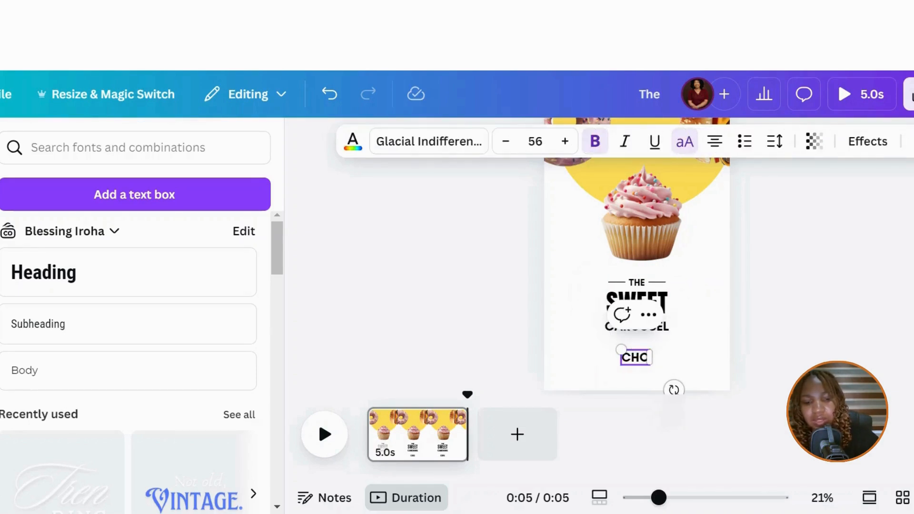
pyautogui.write('COLATE')
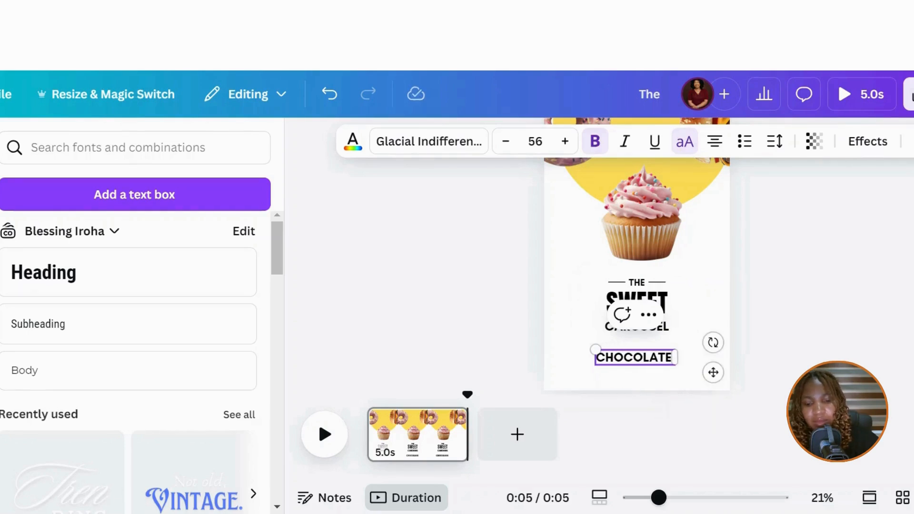
pyautogui.write(' C')
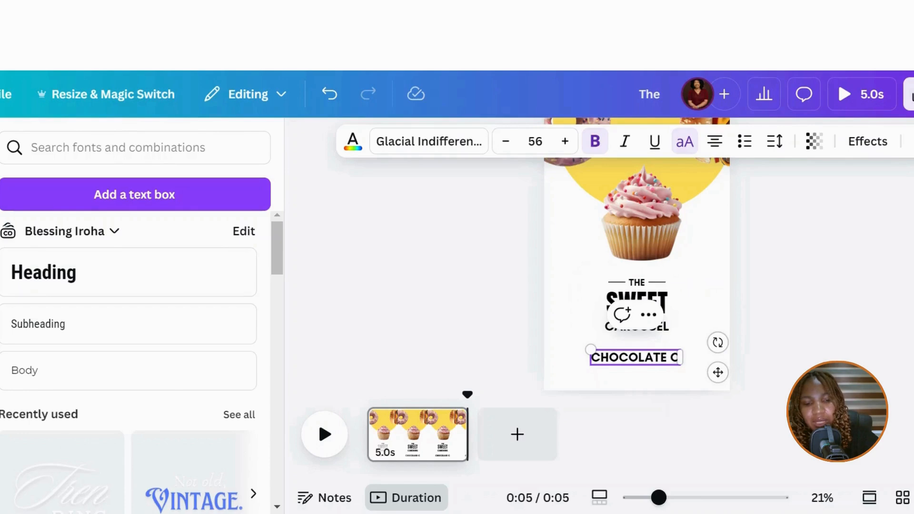
pyautogui.write('UPC')
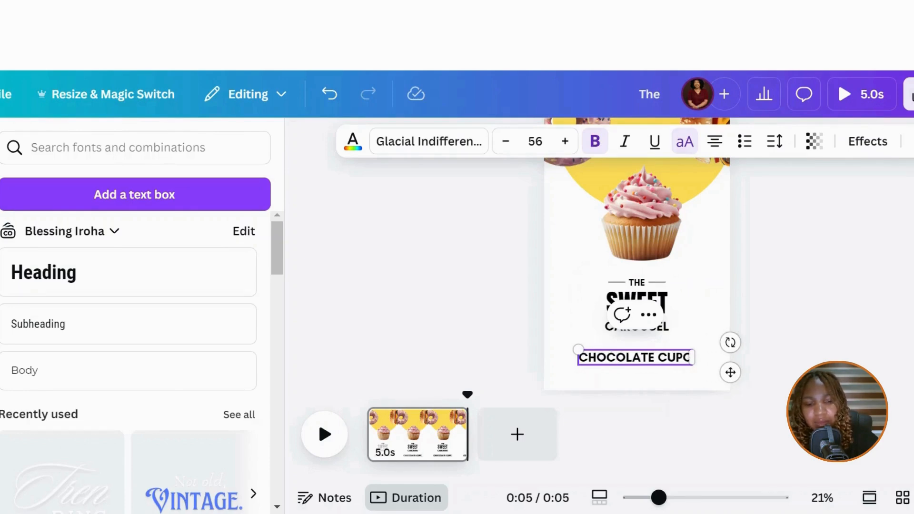
pyautogui.write('AKE')
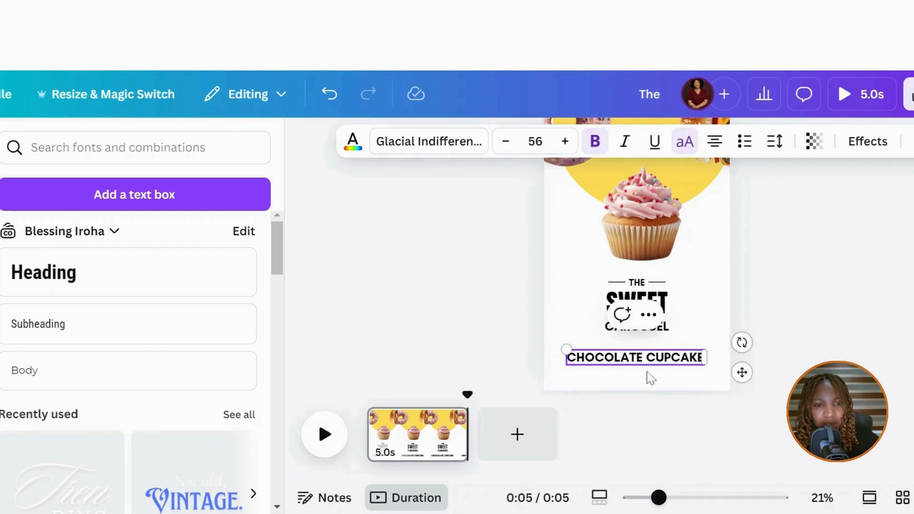
pyautogui.moveTo(741, 373); pyautogui.dragTo(743, 368)
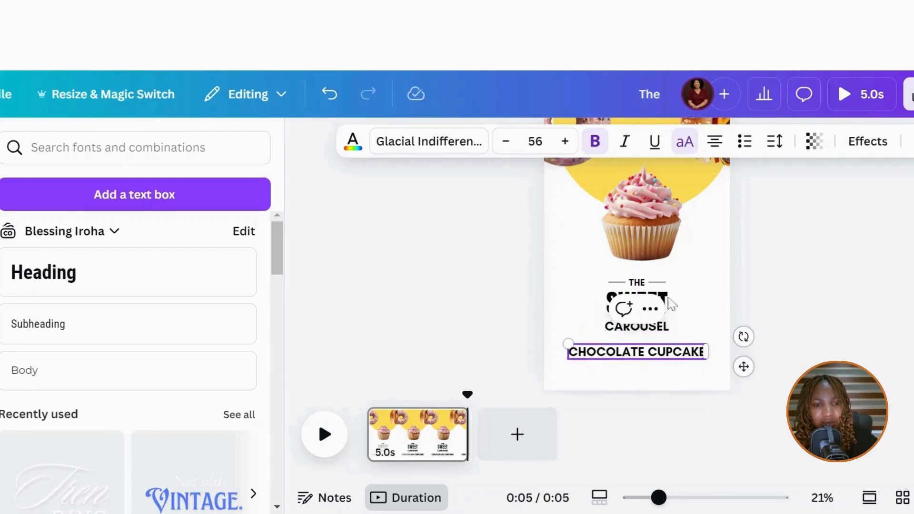
# Step: Duplicate the "CAROUSEL" heading and place the copy directly below "CHOCOLATE CUPCAKE"
pyautogui.click(641, 333)
pyautogui.click(625, 287)
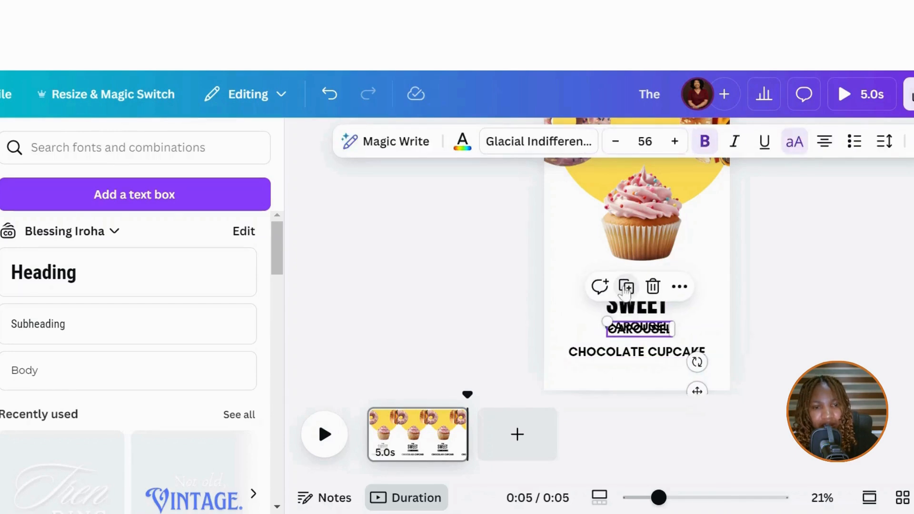
pyautogui.scroll(1, 593, 375)
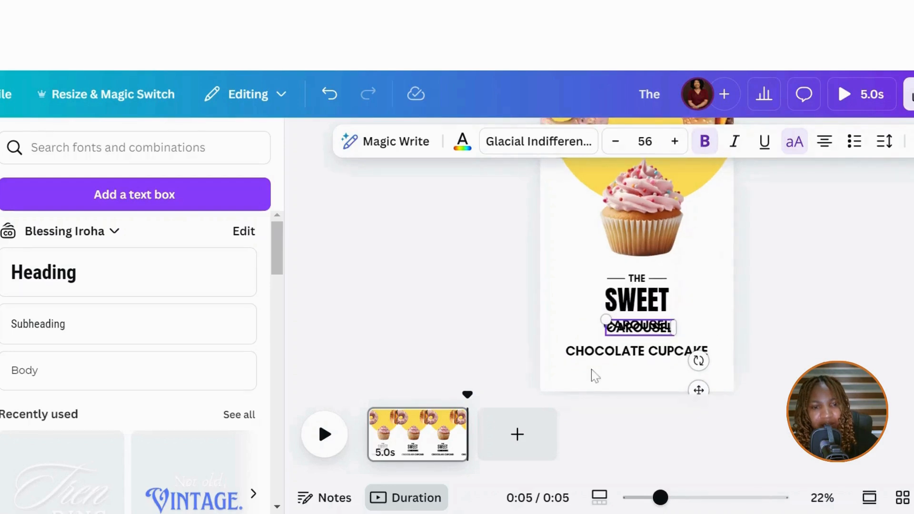
pyautogui.doubleClick(635, 329)
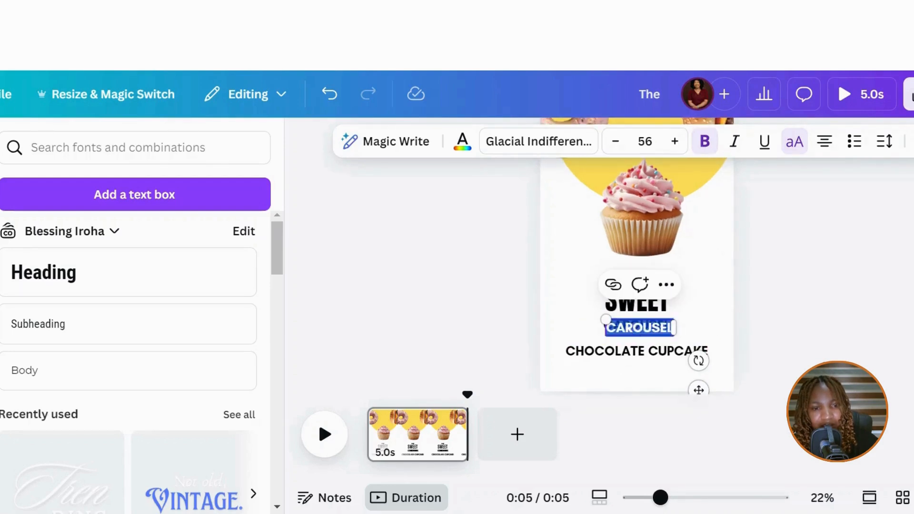
pyautogui.click(709, 328)
pyautogui.click(653, 332)
pyautogui.moveTo(653, 332); pyautogui.dragTo(667, 374)
# Step: Replace the text of the "CAROUSEL" copy below "CHOCOLATE CUPCAKE" with "DELICIOUS AND HEALTHY"
pyautogui.click(642, 374)
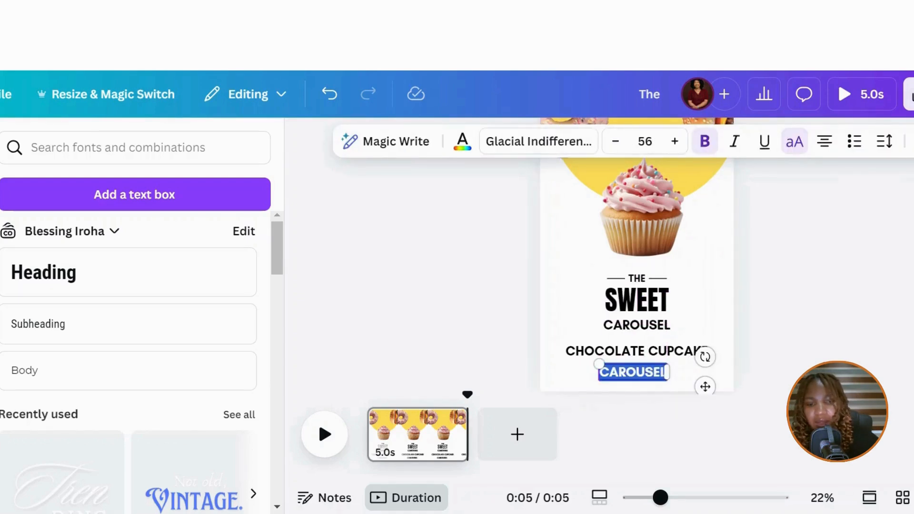
pyautogui.write('DELIC')
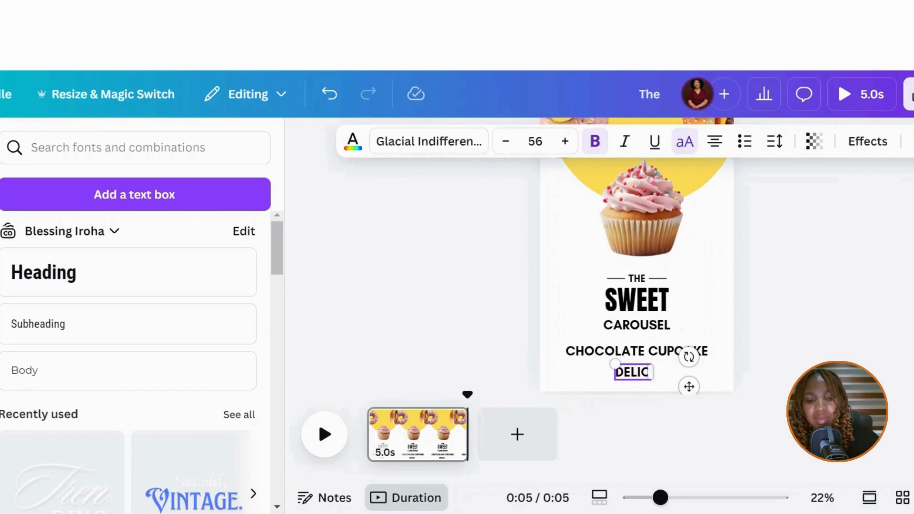
pyautogui.write('IOUS AND')
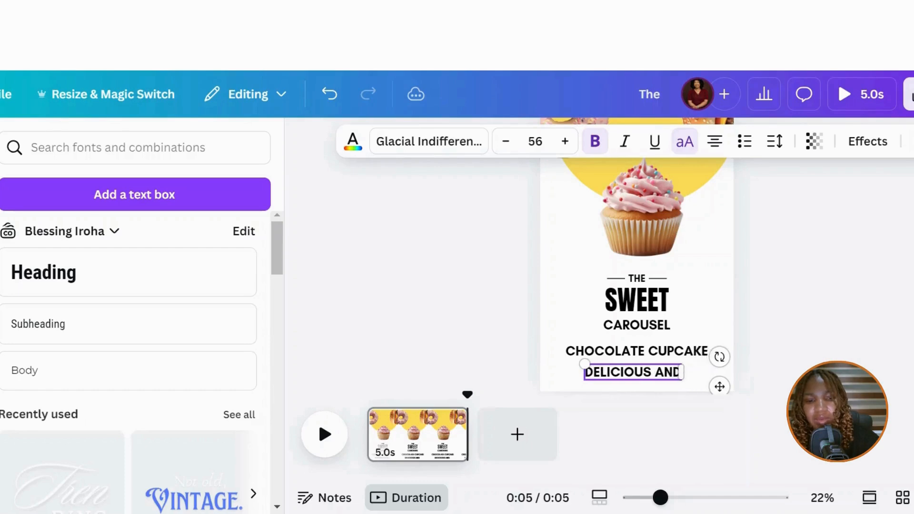
pyautogui.write(' HEAL')
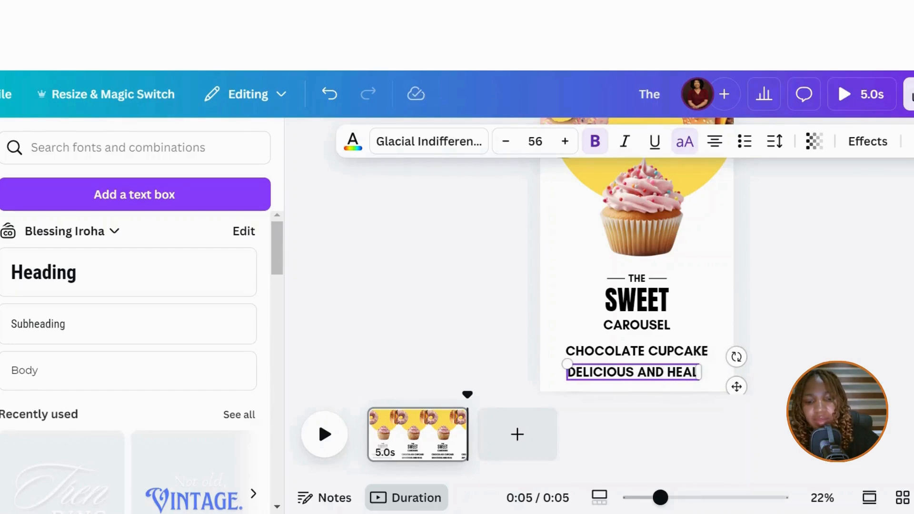
pyautogui.write('THY')
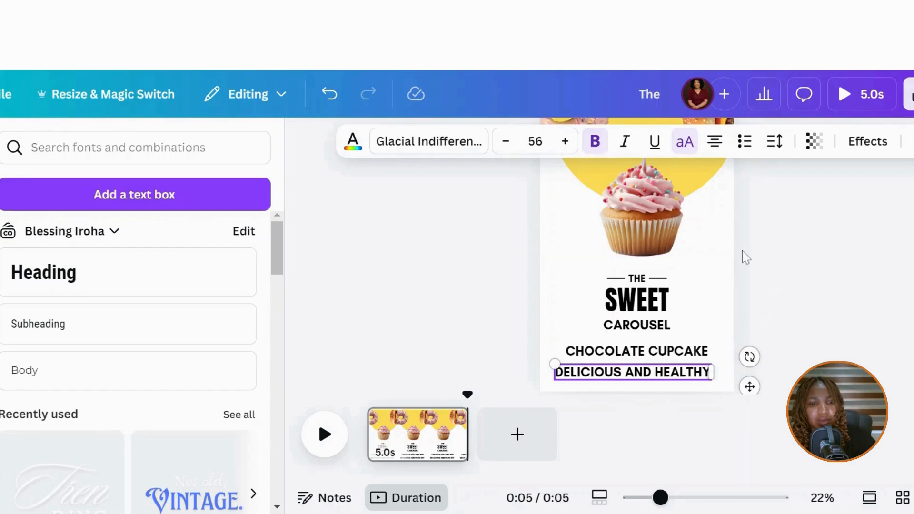
pyautogui.click(752, 259)
# Step: Remove bold from "DELICIOUS AND HEALTHY", set its font size to 38 and center it closely beneath "CHOCOLATE CUPCAKE"
pyautogui.click(649, 371)
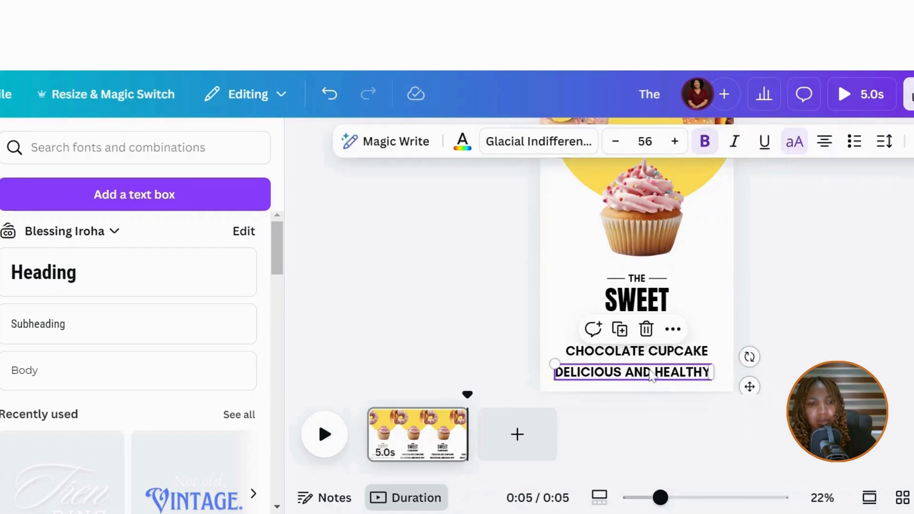
pyautogui.click(704, 142)
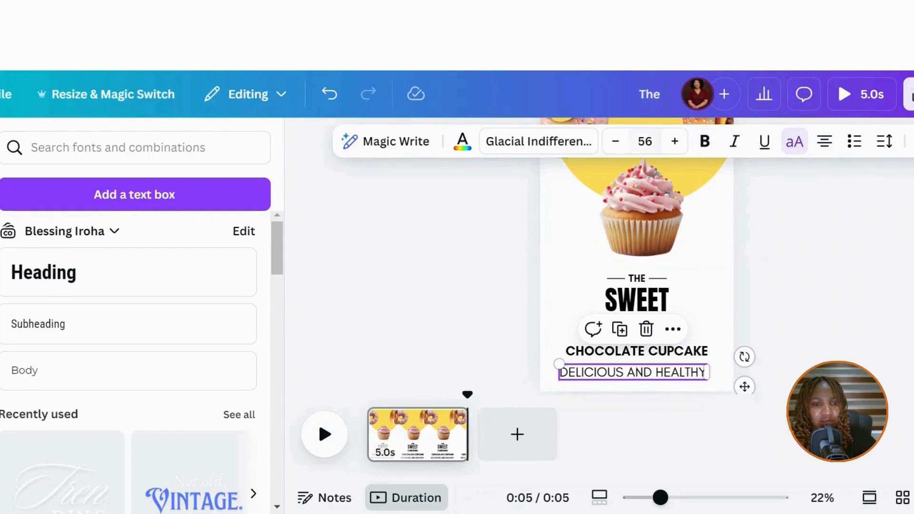
pyautogui.click(645, 141)
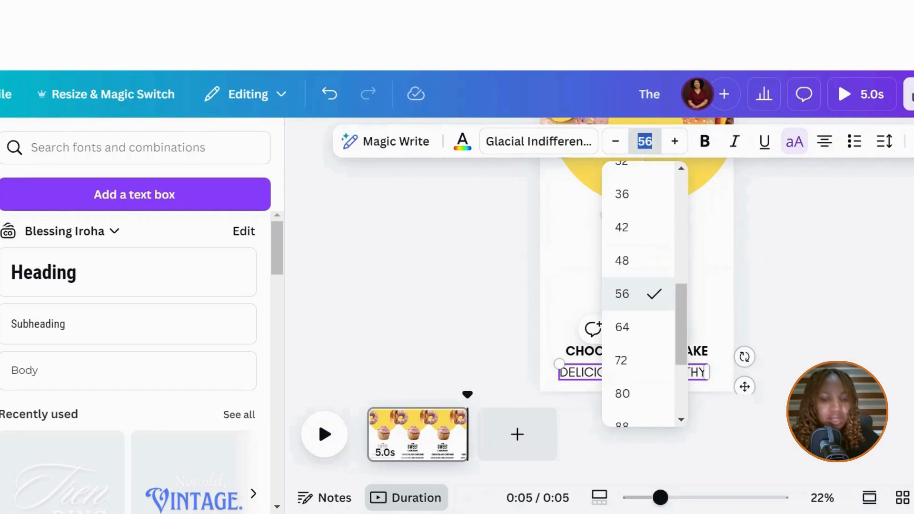
pyautogui.write('38')
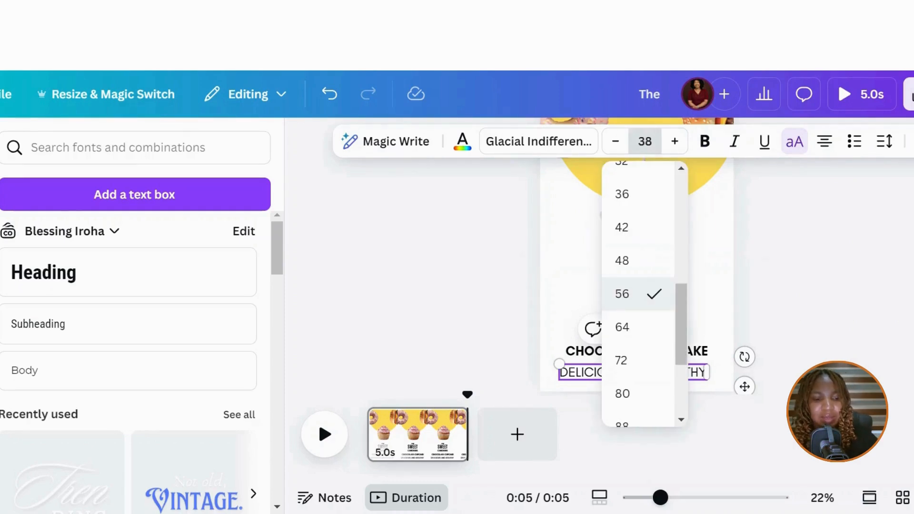
pyautogui.press('Return')
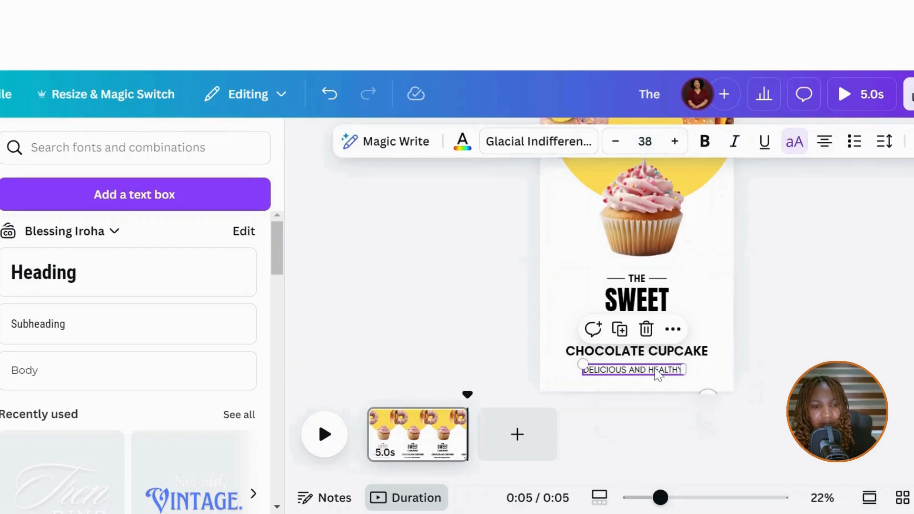
pyautogui.moveTo(657, 375); pyautogui.dragTo(660, 366)
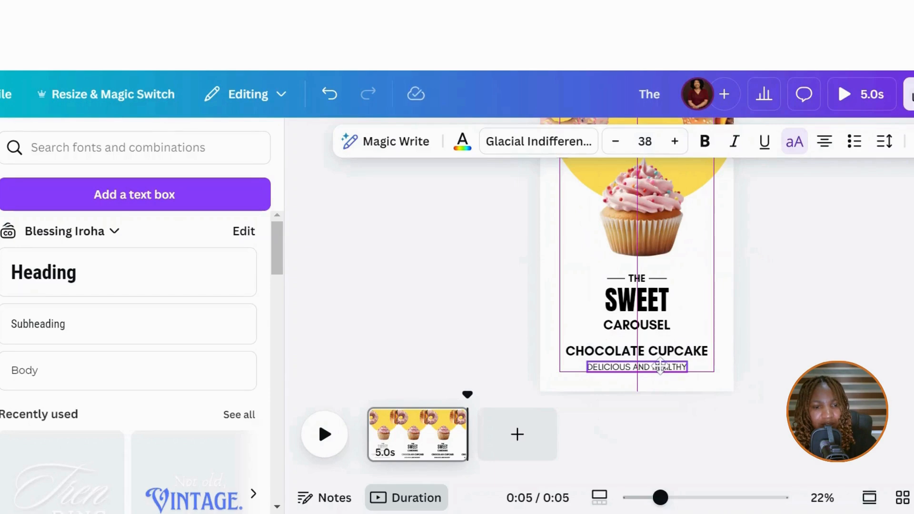
# Step: Recolor all the title and product text lines below the cupcake with a custom dark brown hex color
pyautogui.click(800, 328)
pyautogui.moveTo(499, 267)
pyautogui.mouseDown()
pyautogui.moveTo(664, 413)
pyautogui.moveTo(681, 392)
pyautogui.moveTo(673, 390)
pyautogui.mouseUp()
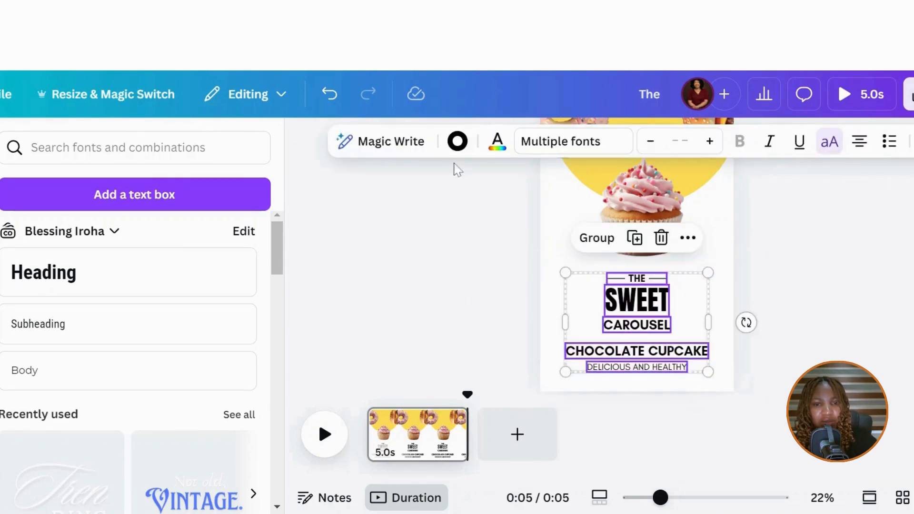
pyautogui.click(497, 142)
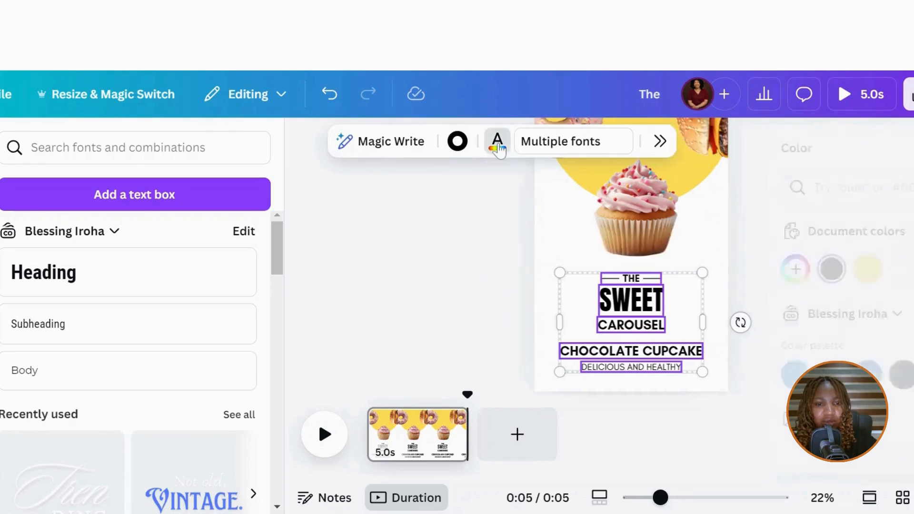
pyautogui.click(787, 269)
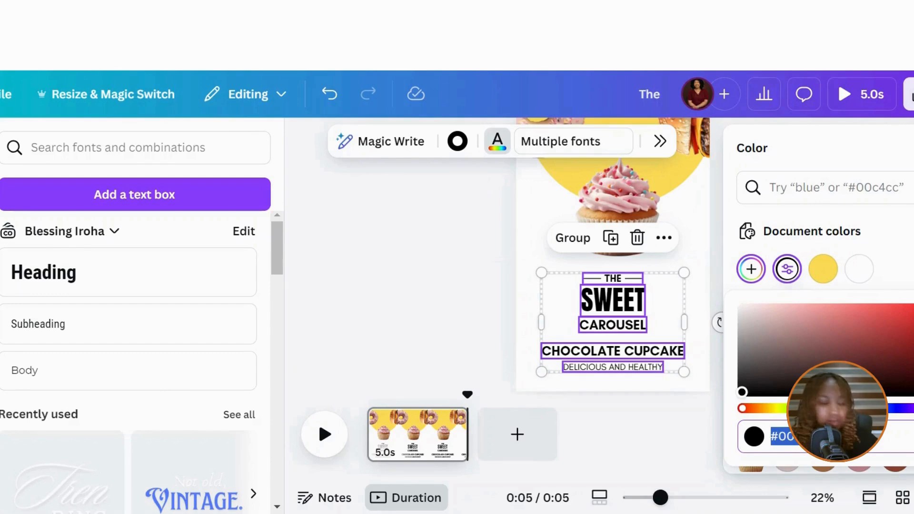
pyautogui.write('#5')
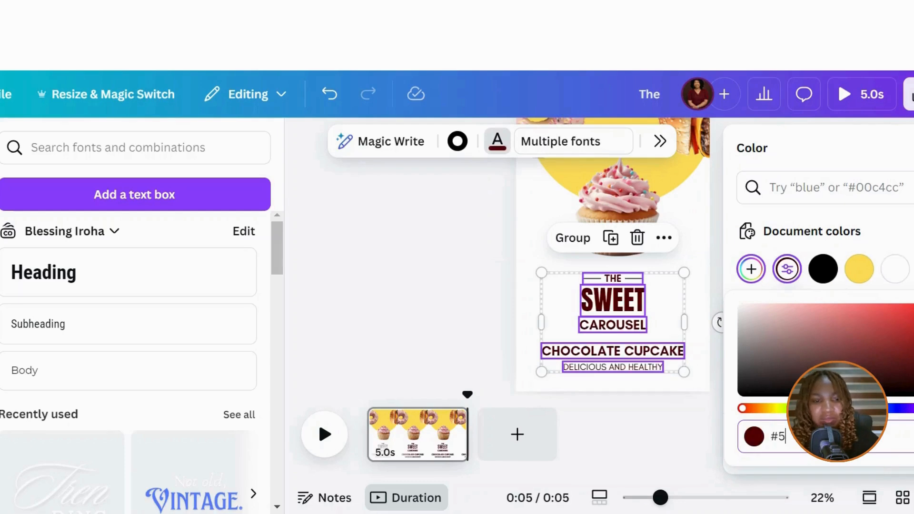
pyautogui.write('5')
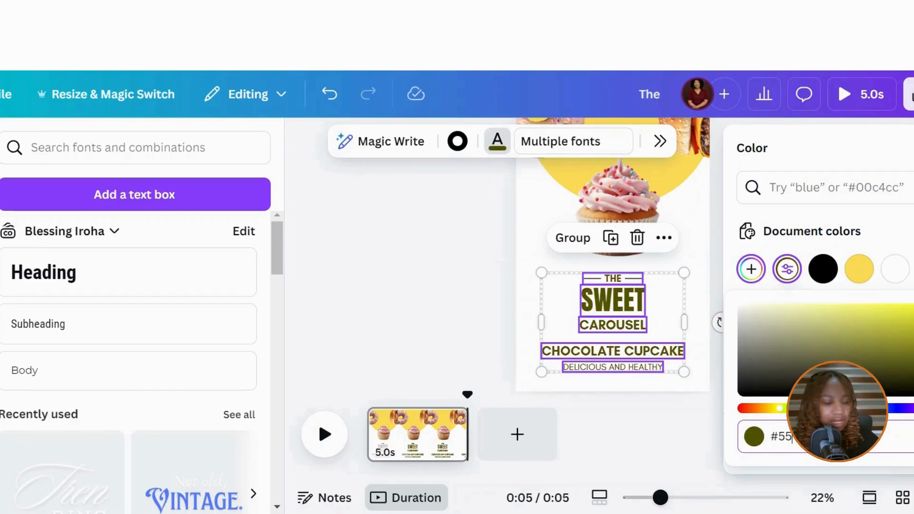
pyautogui.press('BackSpace')
pyautogui.write('7')
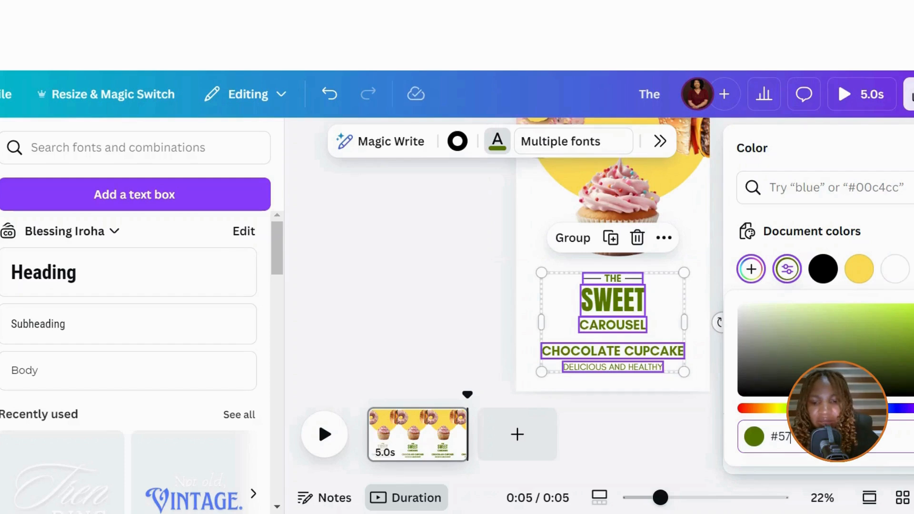
pyautogui.write('32')
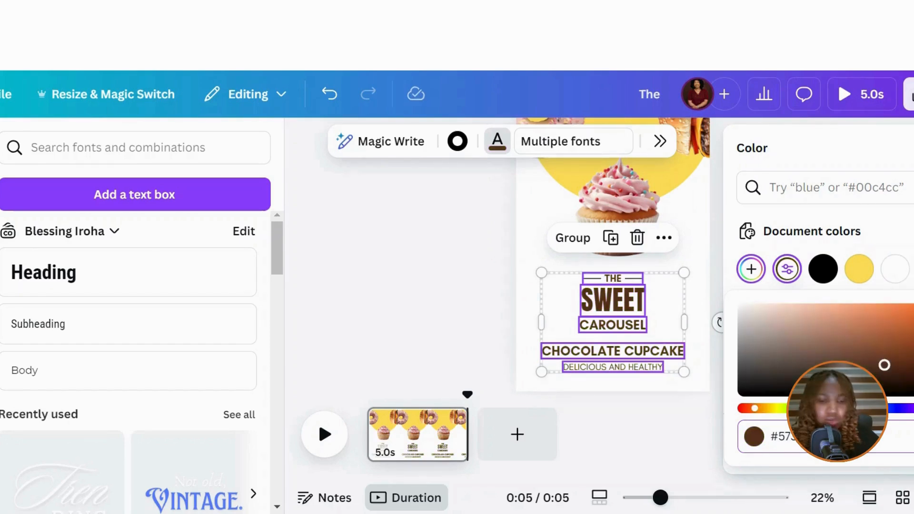
pyautogui.write('9')
pyautogui.press('Return')
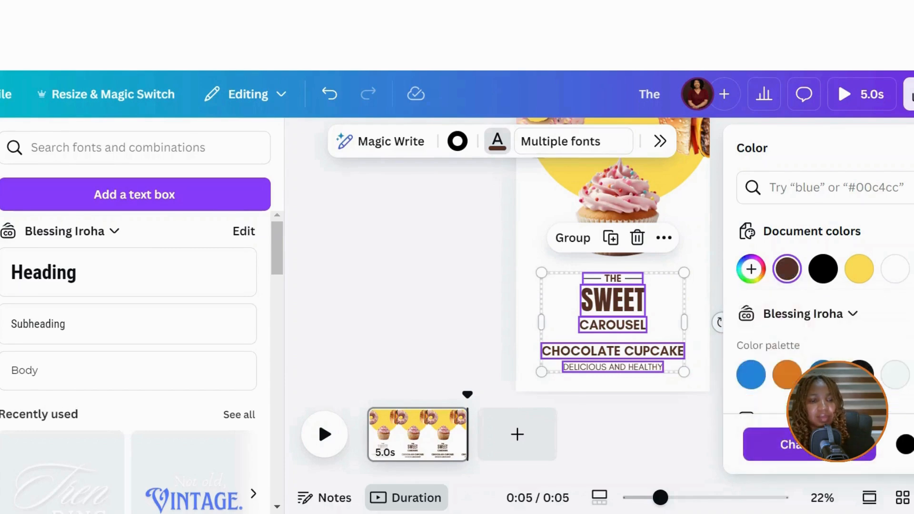
pyautogui.click(402, 289)
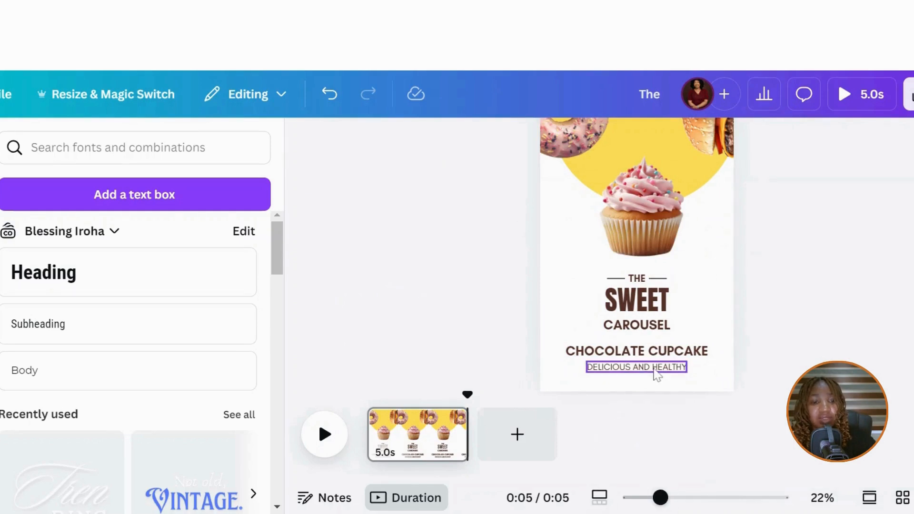
# Step: Nudge "DELICIOUS AND HEALTHY" up slightly toward "CHOCOLATE CUPCAKE"
pyautogui.click(657, 374)
pyautogui.press('Up')
pyautogui.press('Up')
pyautogui.press('Up')
pyautogui.press('Up')
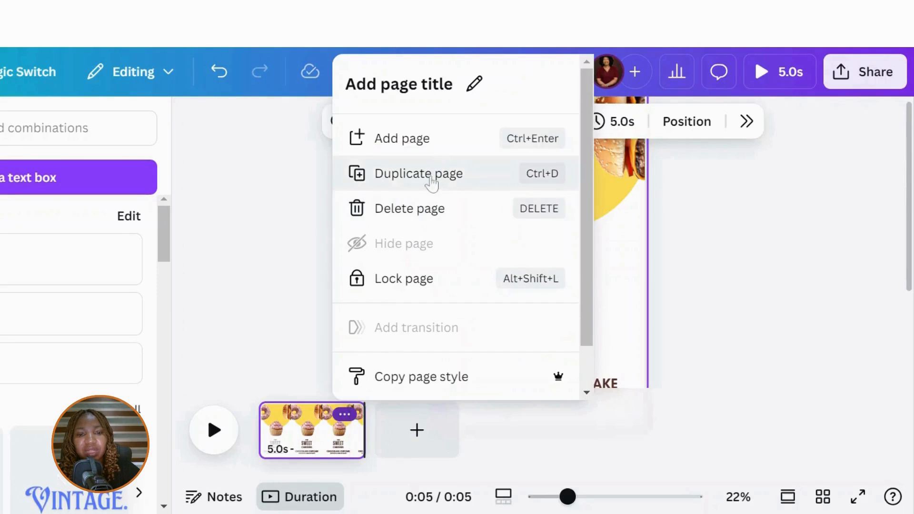
# Step: Duplicate the finished page three times to make four identical 5-second pages
pyautogui.click(430, 184)
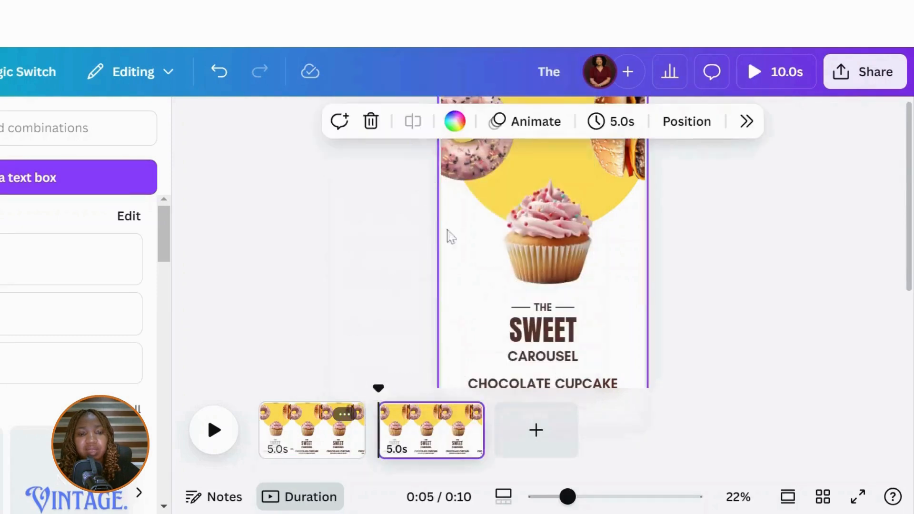
pyautogui.click(471, 420)
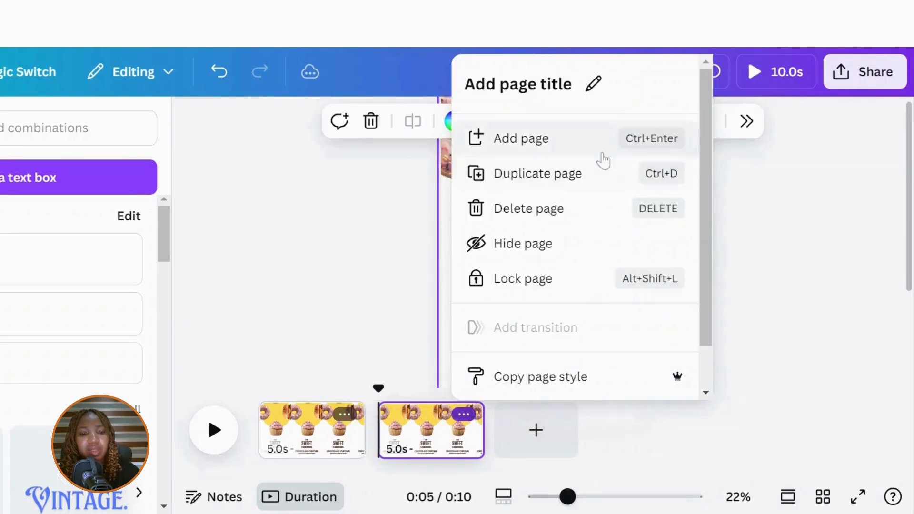
pyautogui.click(573, 177)
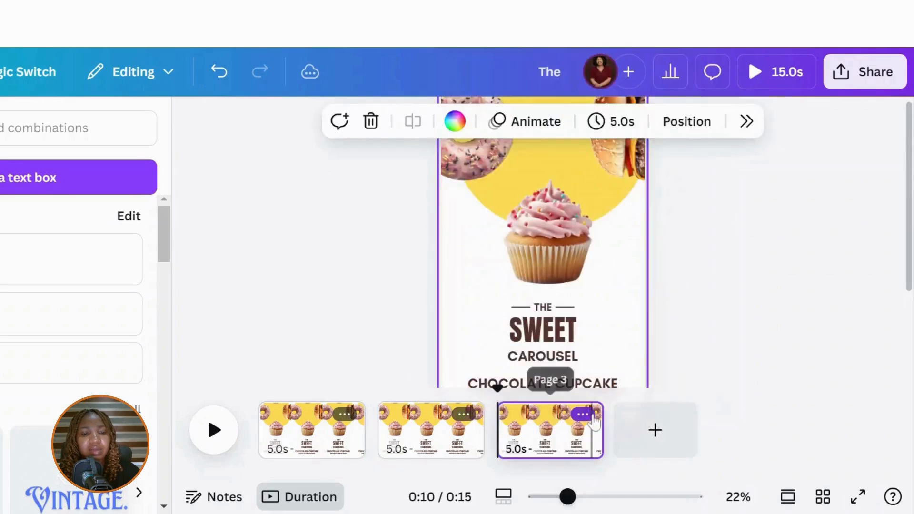
pyautogui.click(583, 415)
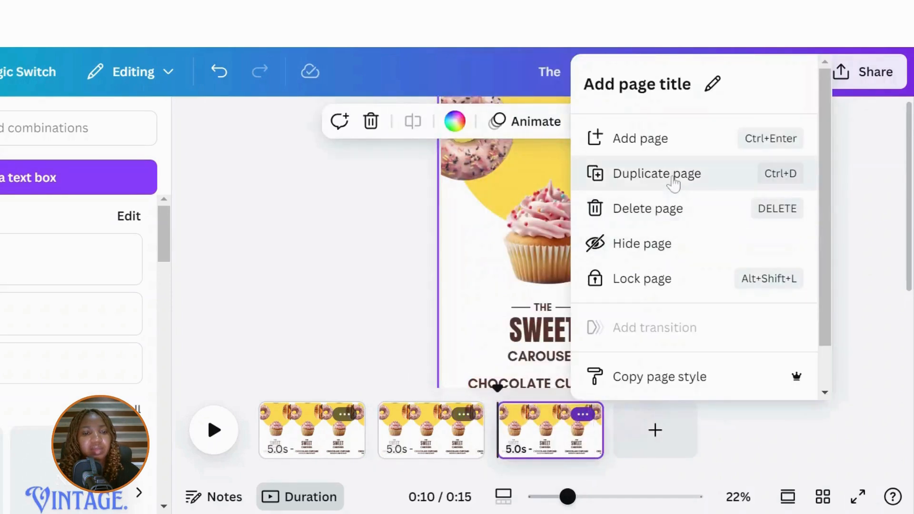
pyautogui.click(672, 177)
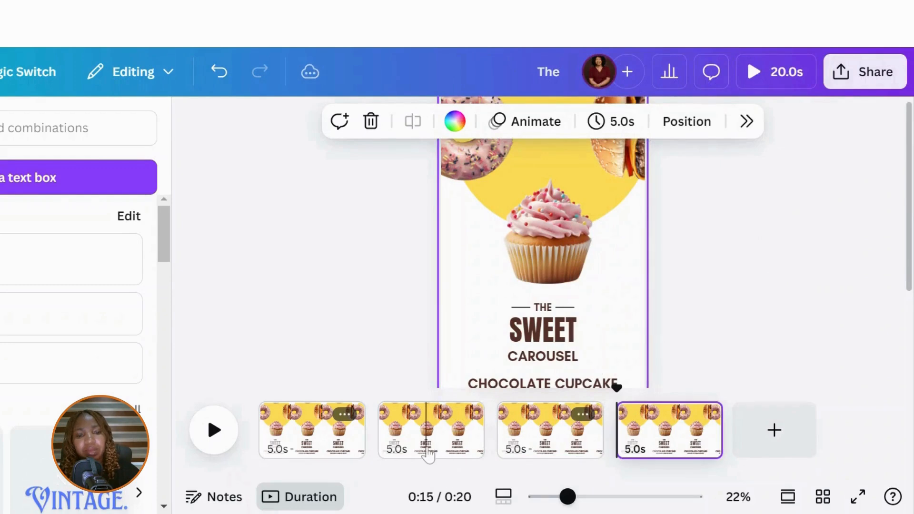
# Step: On the second page, replace the product name "CHOCOLATE CUPCAKE" with "BEEF BURGER"
pyautogui.click(429, 455)
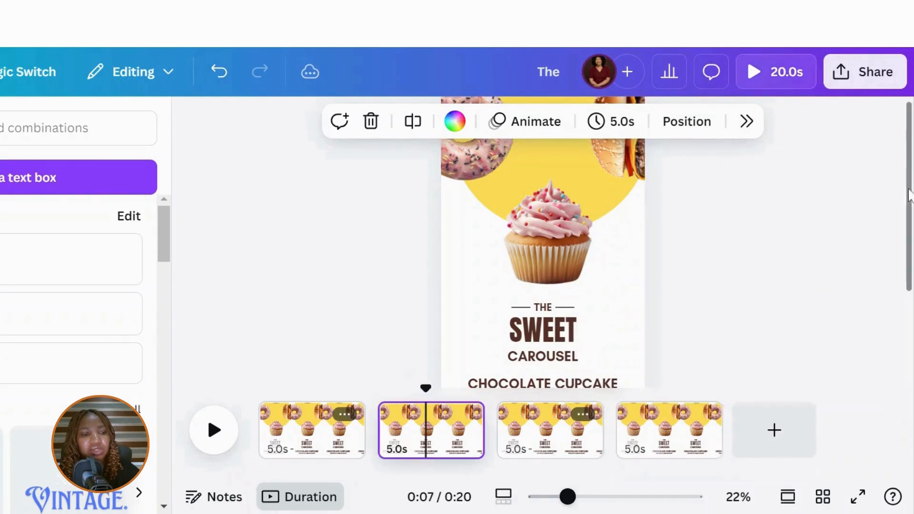
pyautogui.scroll(-2, 909, 248)
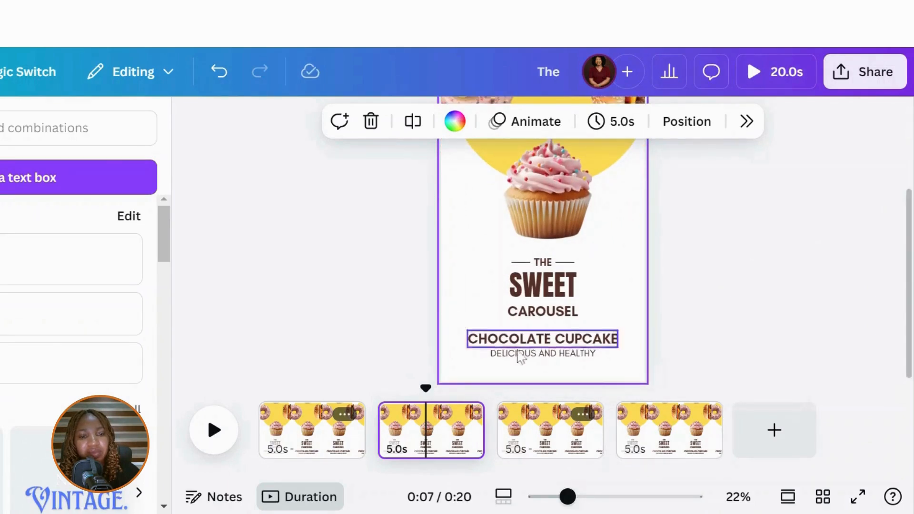
pyautogui.click(531, 339)
pyautogui.click(531, 340)
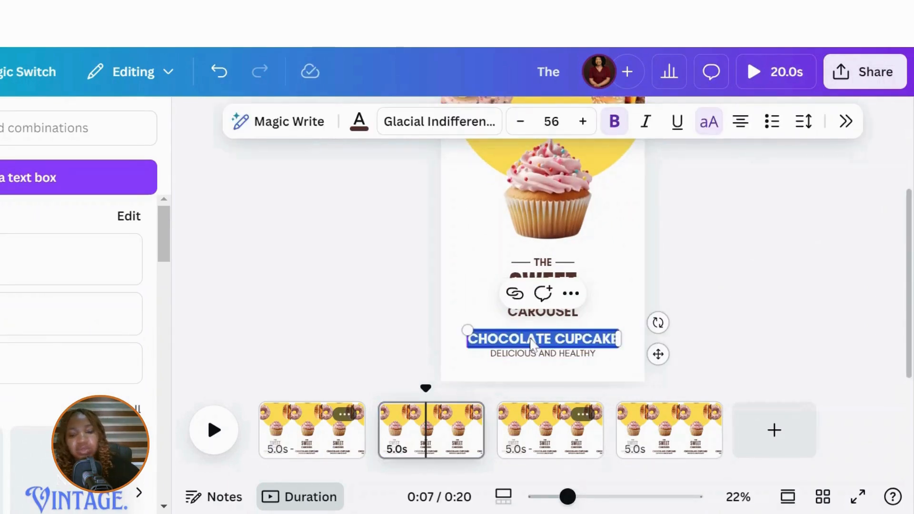
pyautogui.write('BEEF')
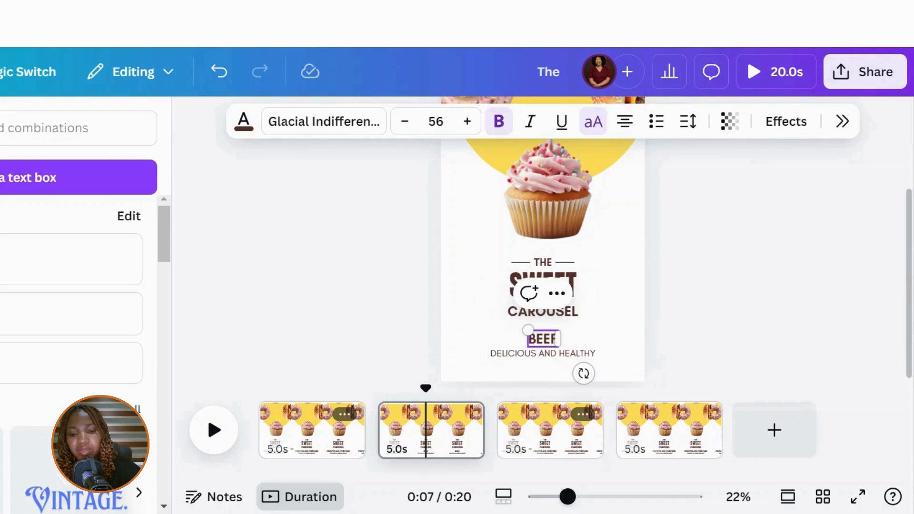
pyautogui.write(' BURGER')
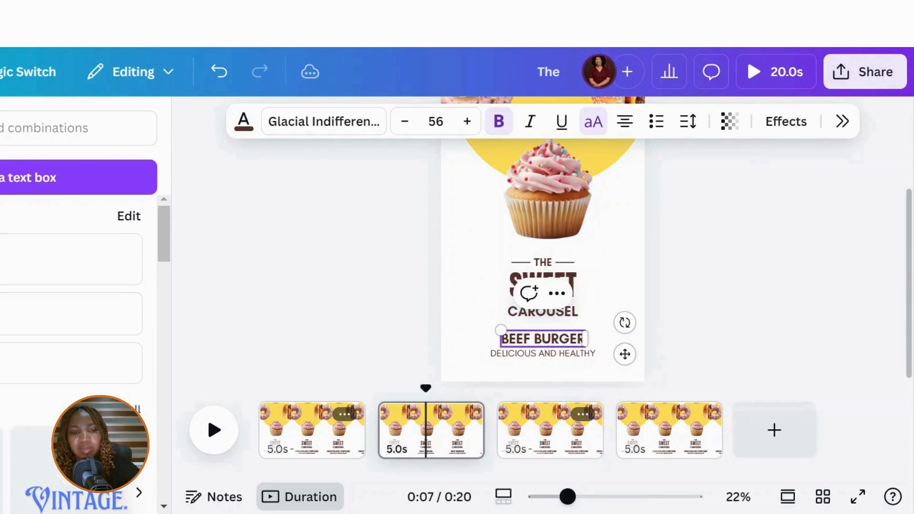
pyautogui.click(629, 233)
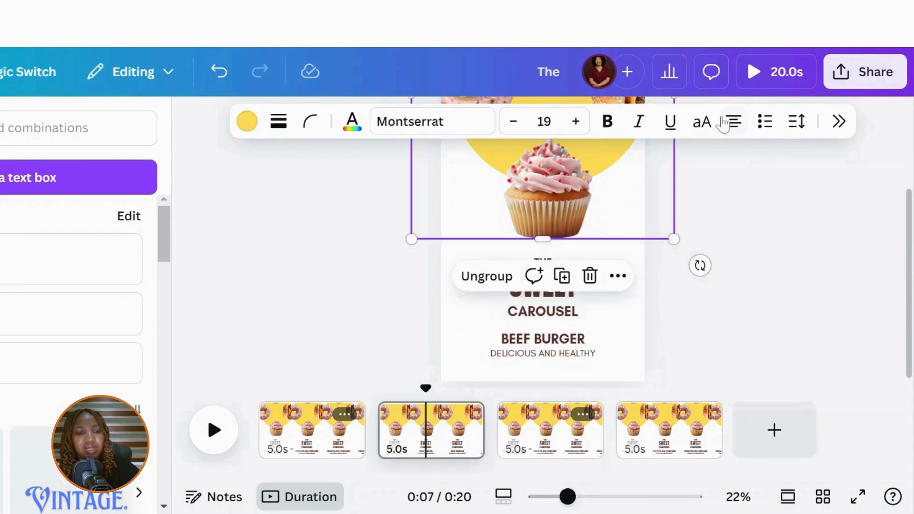
# Step: Set the rotation of the second page's food-and-circle group to 90° so the burger sits above the title
pyautogui.click(837, 121)
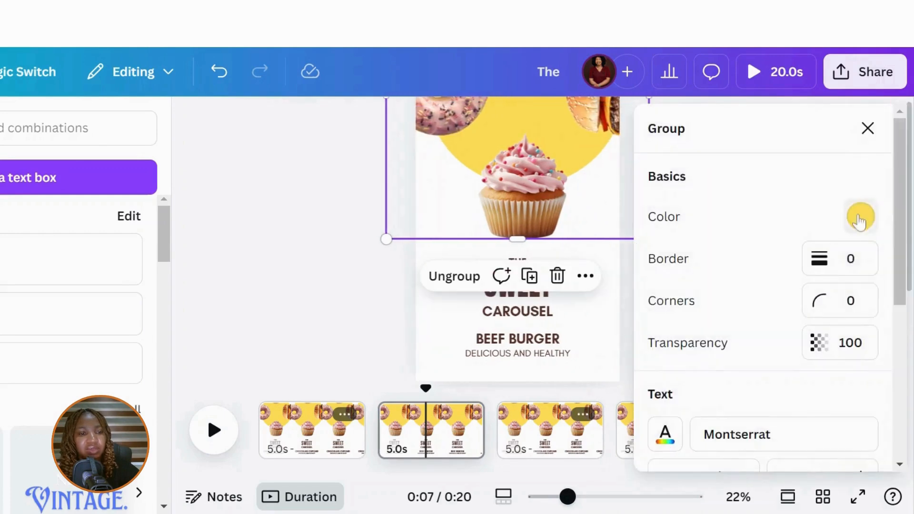
pyautogui.moveTo(905, 234); pyautogui.dragTo(897, 377)
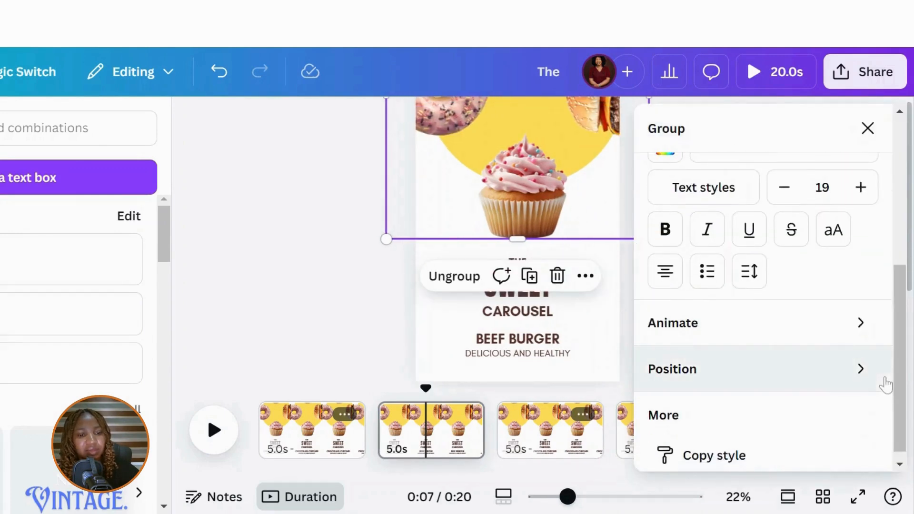
pyautogui.click(745, 369)
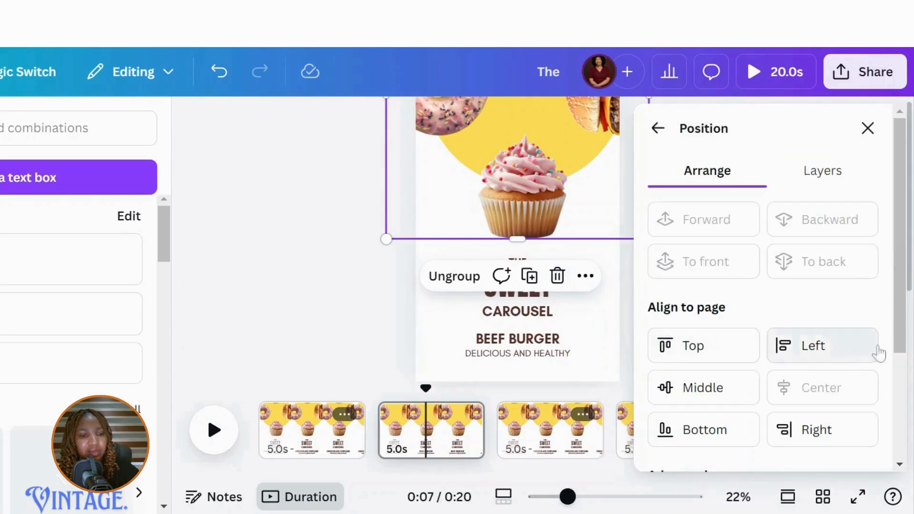
pyautogui.moveTo(903, 343); pyautogui.dragTo(903, 450)
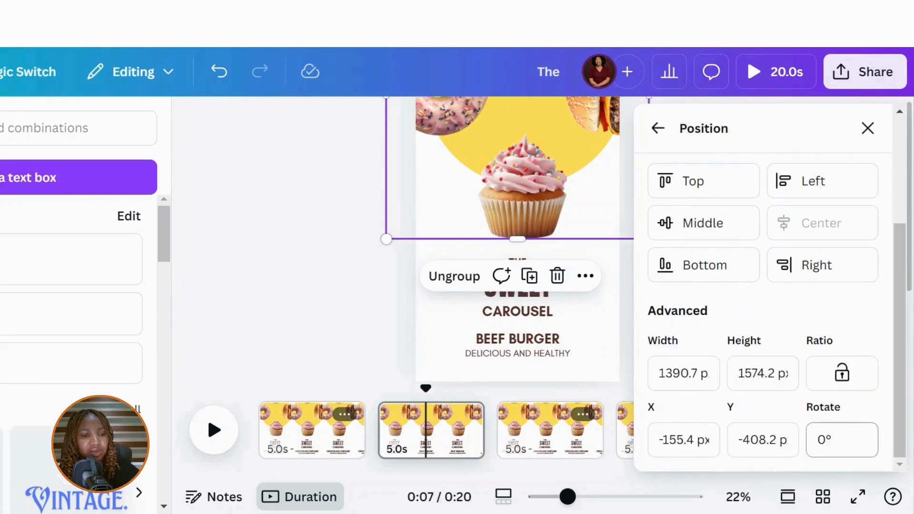
pyautogui.click(828, 438)
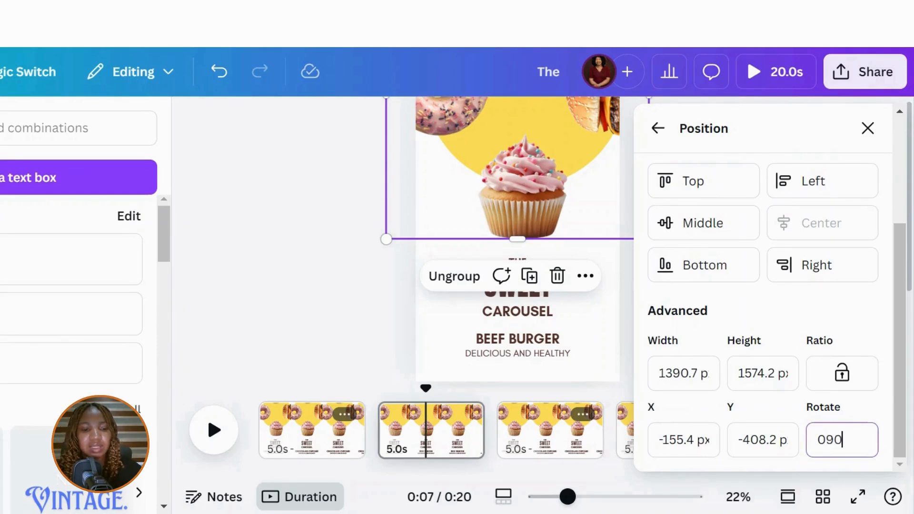
pyautogui.write('90')
pyautogui.press('Return')
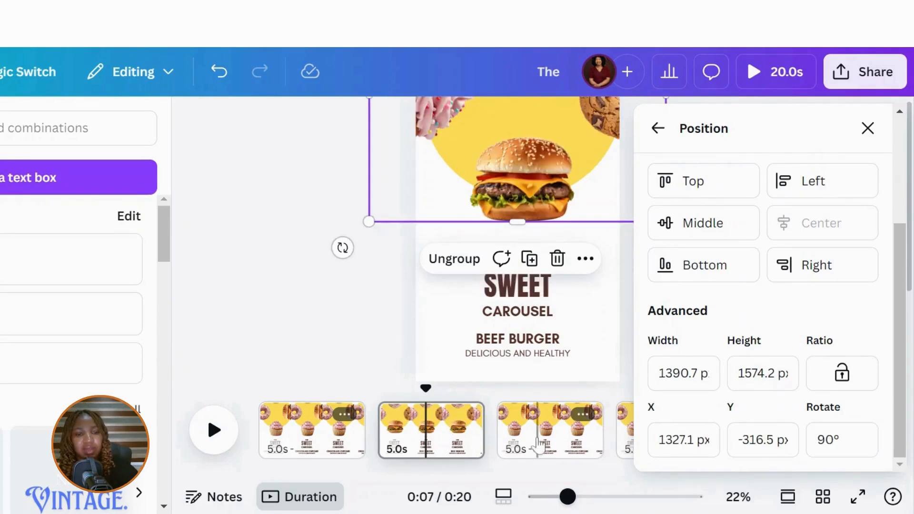
pyautogui.click(867, 128)
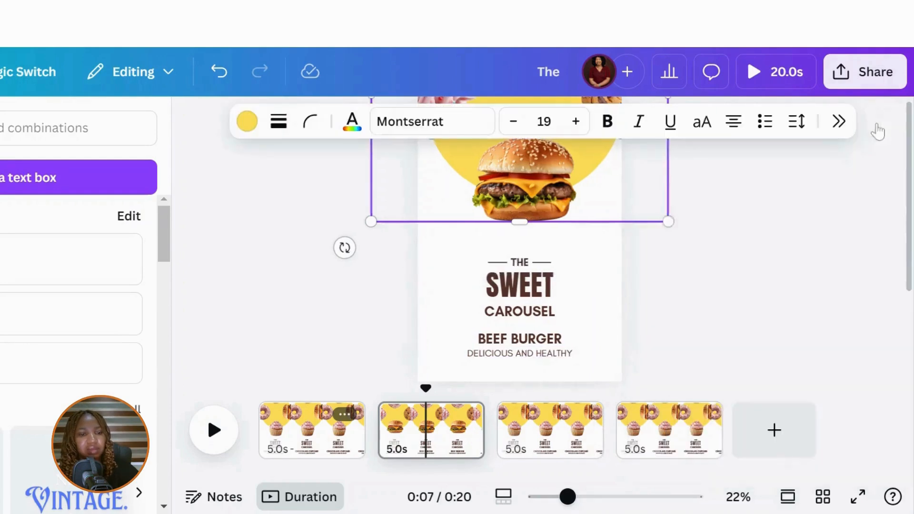
# Step: On the third page, replace the product name "CHOCOLATE CUPCAKE" with "CHOCO COOKIES"
pyautogui.click(537, 426)
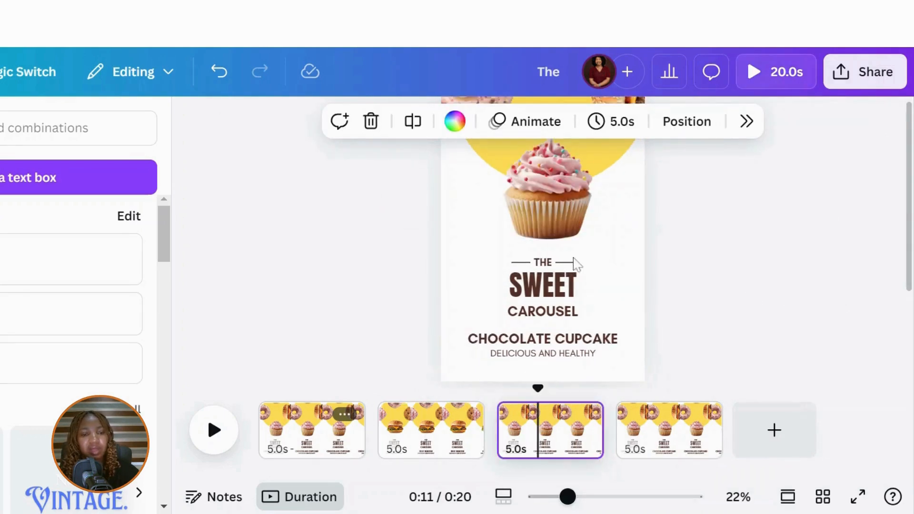
pyautogui.click(560, 341)
pyautogui.click(559, 342)
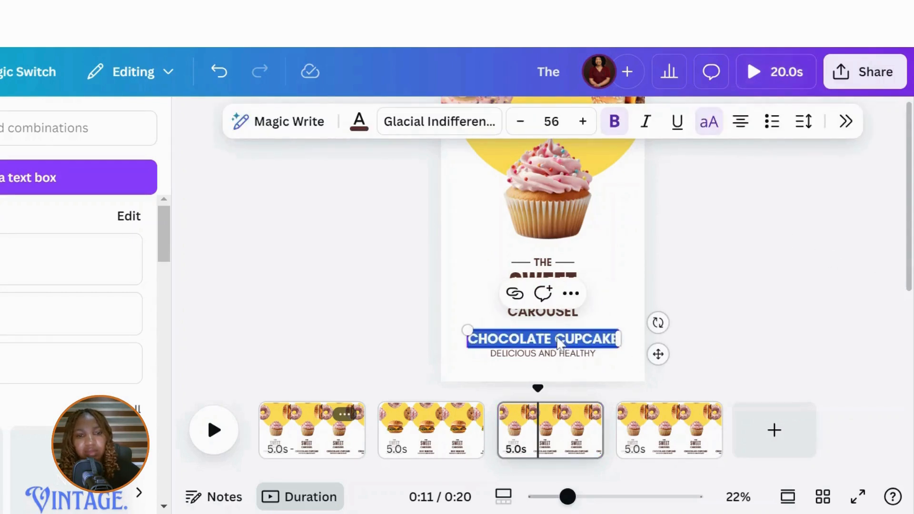
pyautogui.write('C')
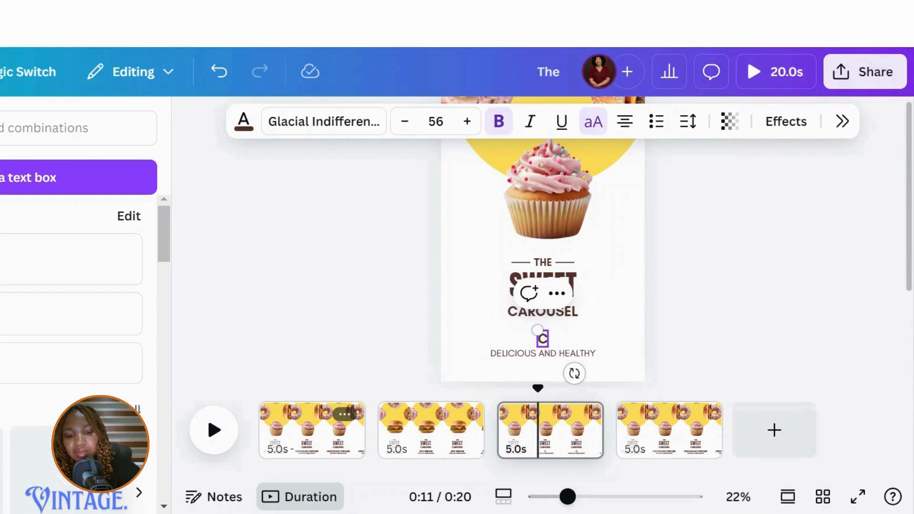
pyautogui.write('HOCO')
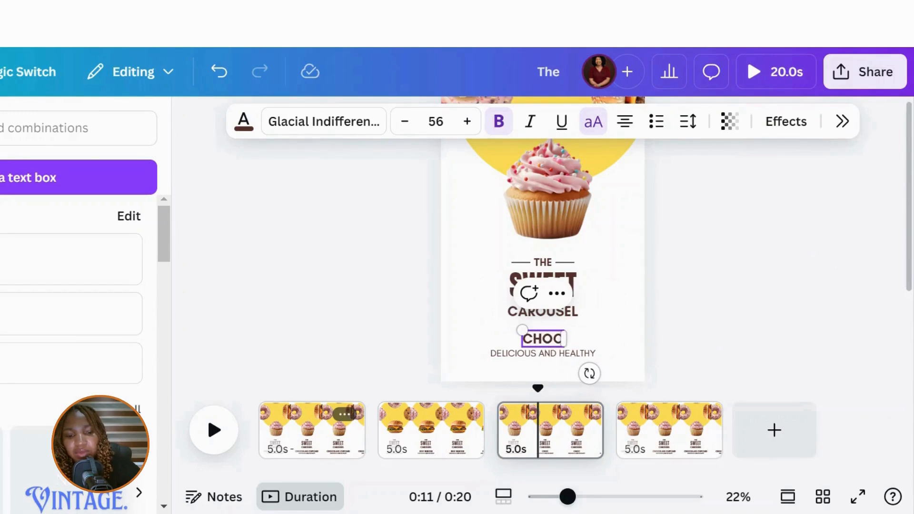
pyautogui.write(' C')
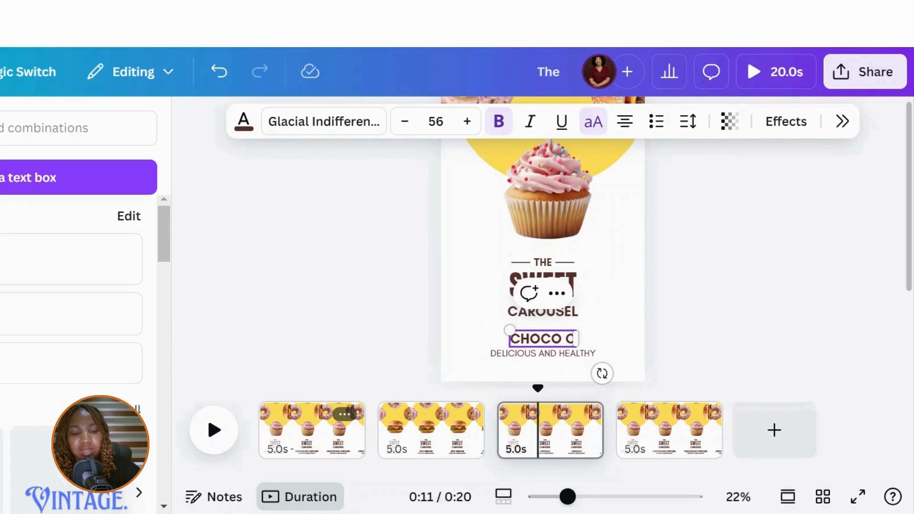
pyautogui.write('OOKIES')
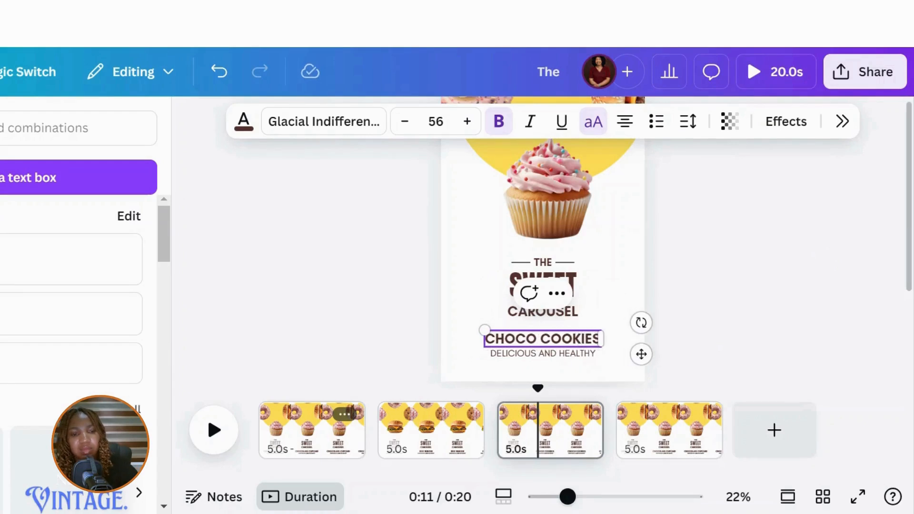
# Step: Set the rotation of the third page's food-and-circle group to 180° so the cookie sits above the title
pyautogui.click(631, 170)
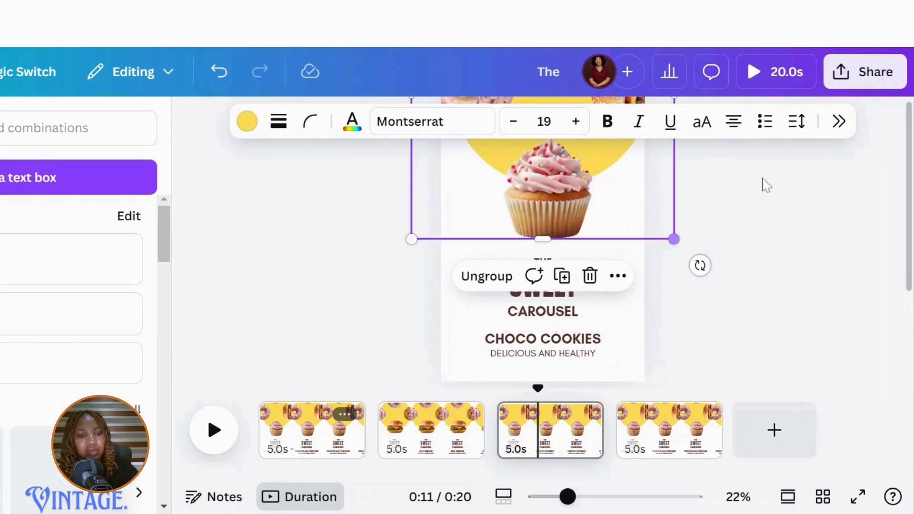
pyautogui.click(850, 121)
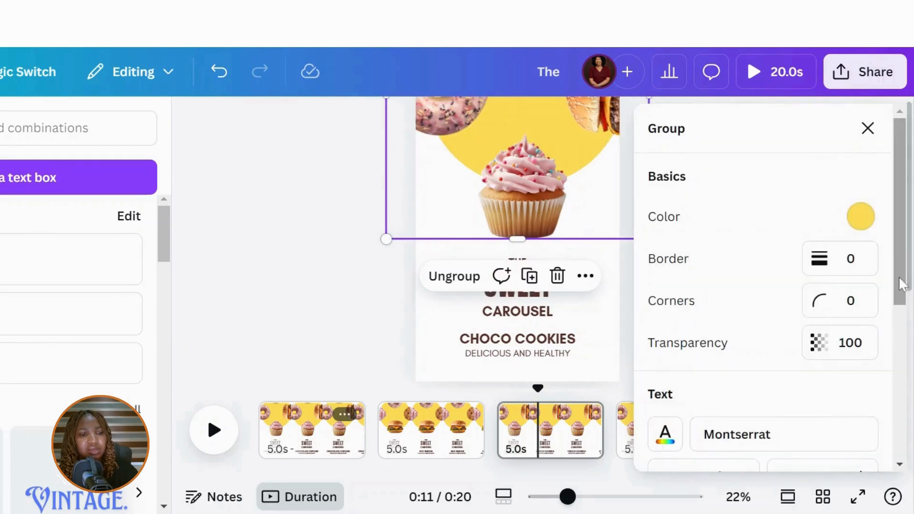
pyautogui.scroll(-5, 857, 309)
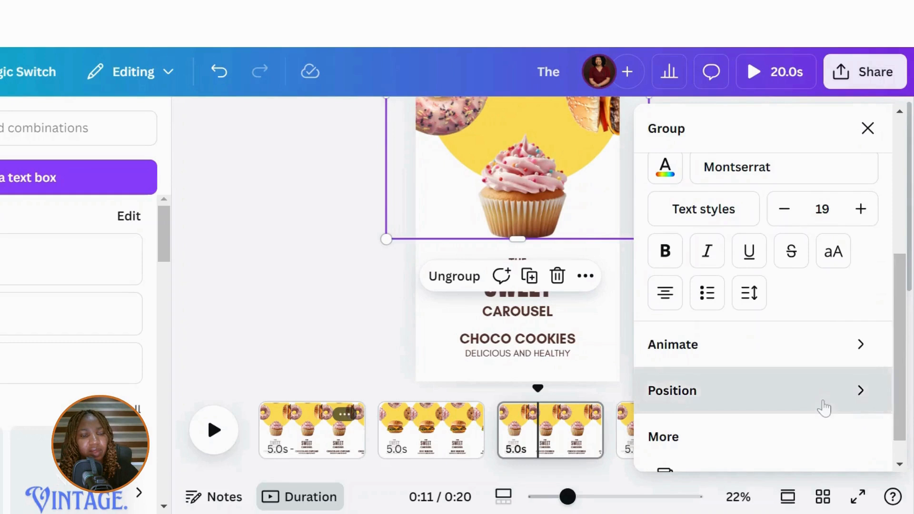
pyautogui.click(824, 408)
pyautogui.moveTo(902, 339); pyautogui.dragTo(901, 447)
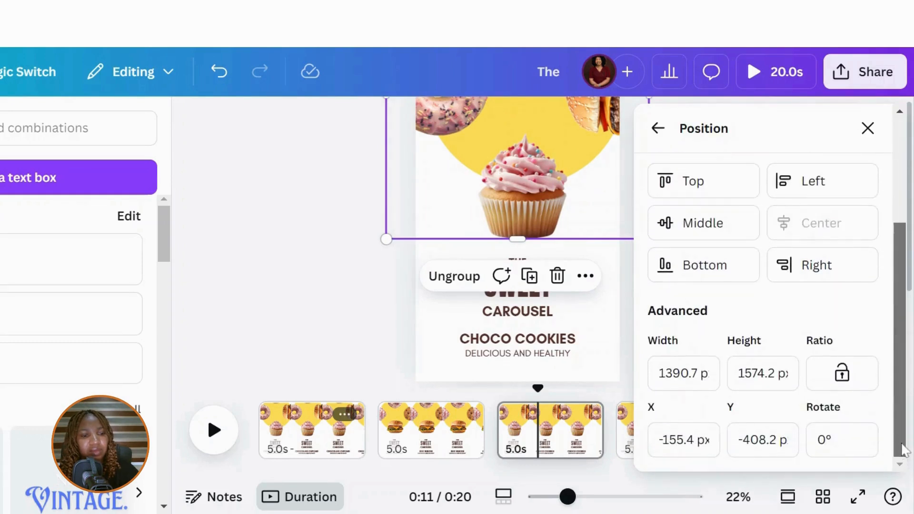
pyautogui.click(826, 439)
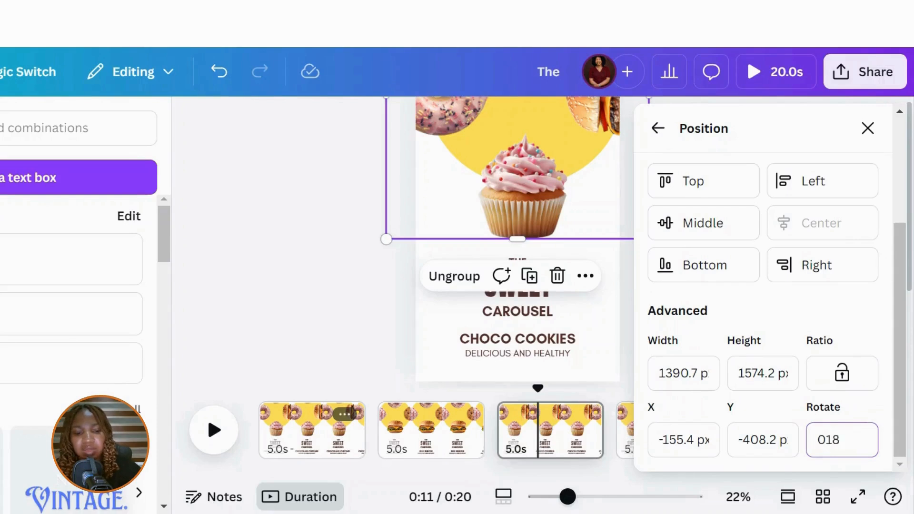
pyautogui.press('Return')
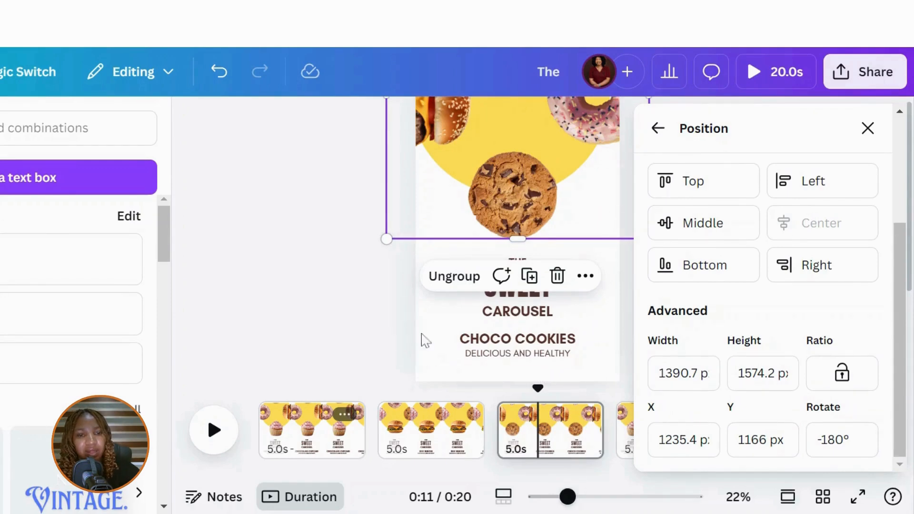
pyautogui.press('Escape')
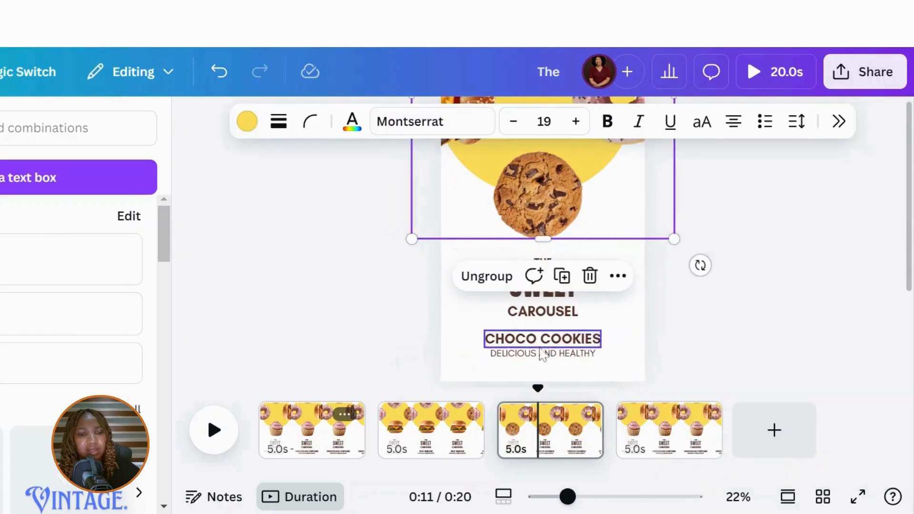
# Step: On the fourth page, replace the product name "CHOCOLATE CUPCAKE" with "DOUGHNUT"
pyautogui.click(665, 439)
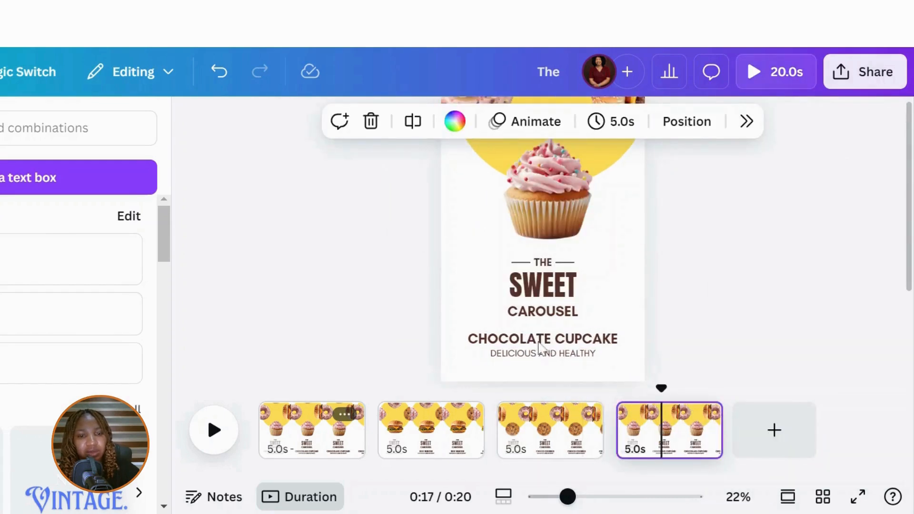
pyautogui.doubleClick(539, 340)
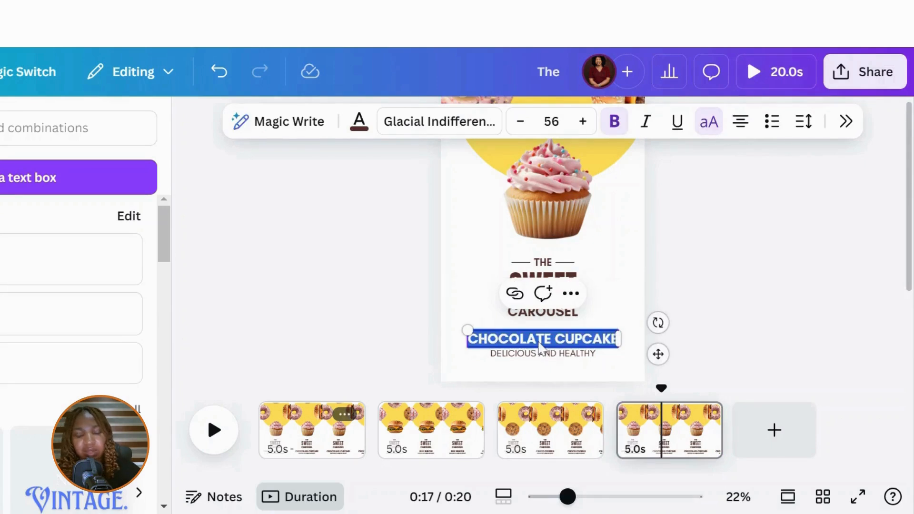
pyautogui.write('DOU')
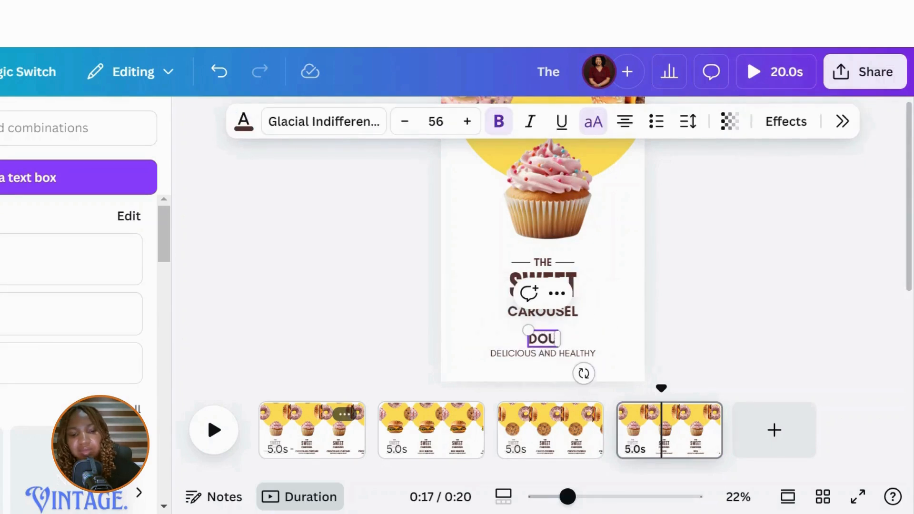
pyautogui.write('GHNUT')
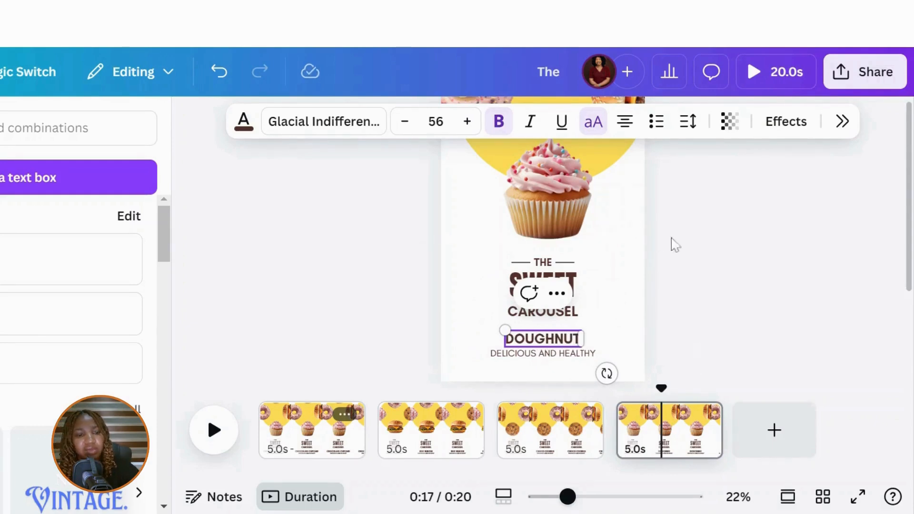
# Step: Set the rotation of the fourth page's food-and-circle group to 270° so the doughnut sits above the title, and deselect it
pyautogui.click(628, 216)
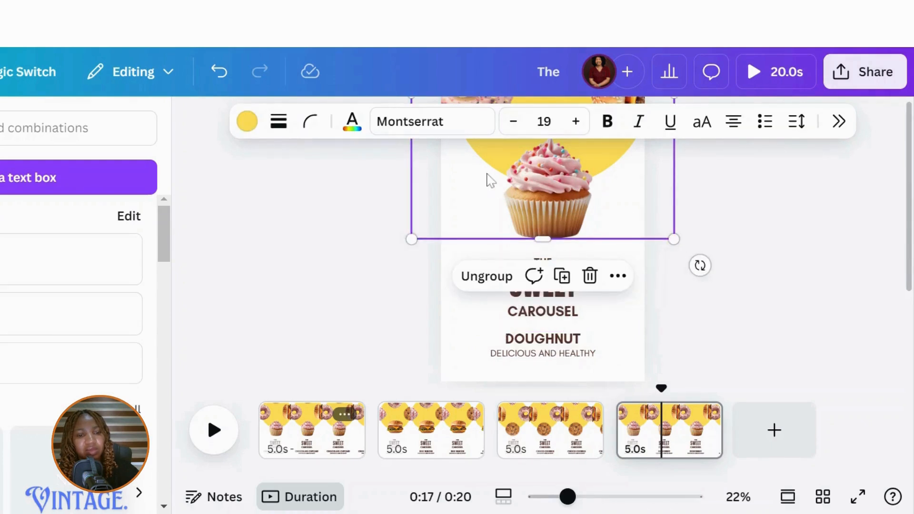
pyautogui.click(839, 122)
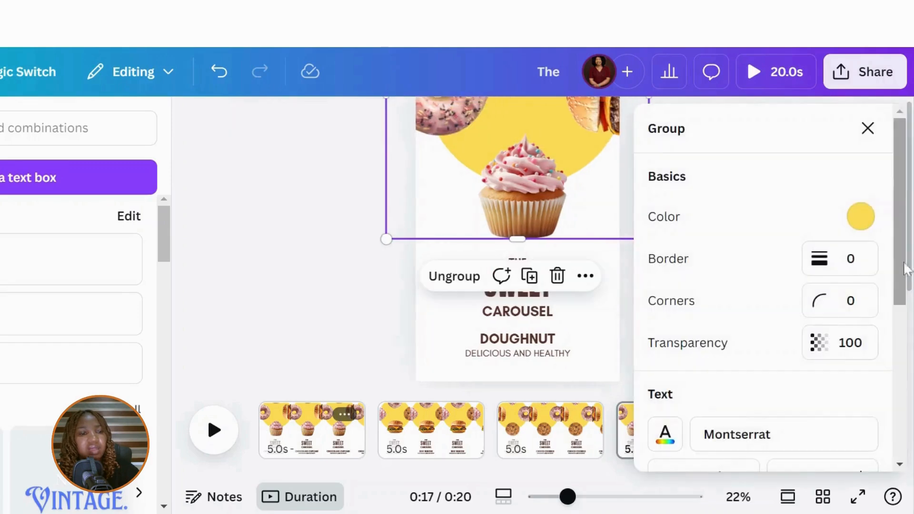
pyautogui.moveTo(903, 278); pyautogui.dragTo(902, 428)
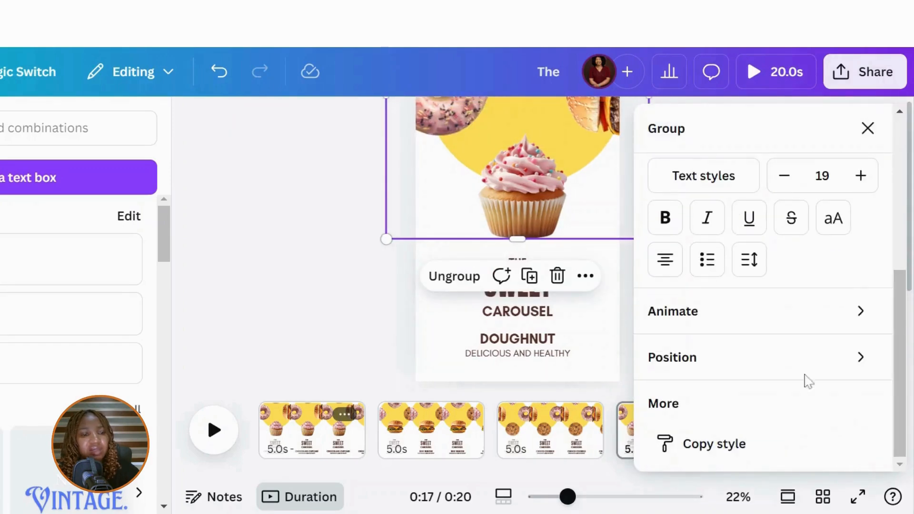
pyautogui.click(798, 358)
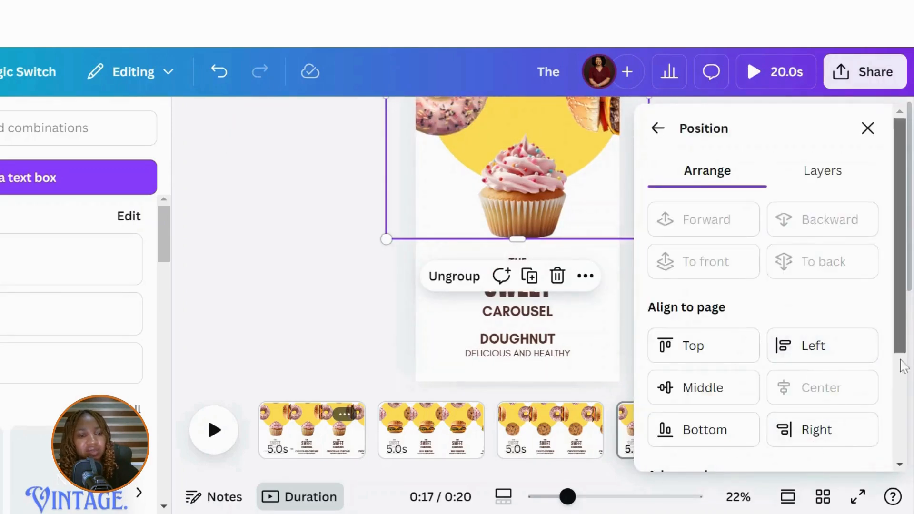
pyautogui.moveTo(899, 366); pyautogui.dragTo(890, 508)
pyautogui.click(827, 439)
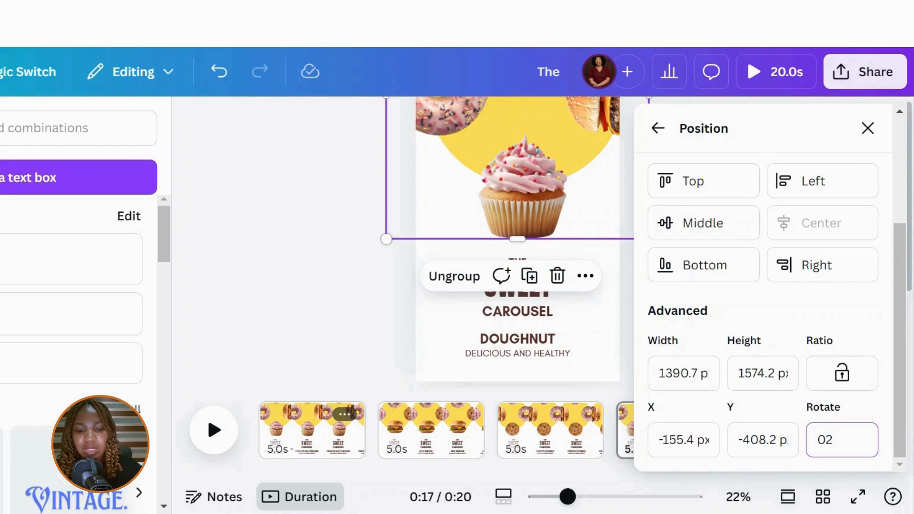
pyautogui.write('270')
pyautogui.press('Return')
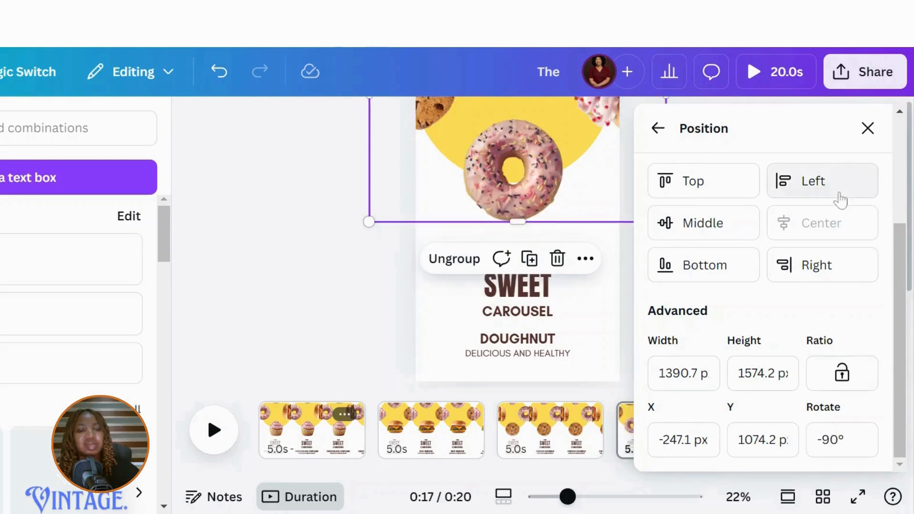
pyautogui.click(867, 128)
pyautogui.click(292, 257)
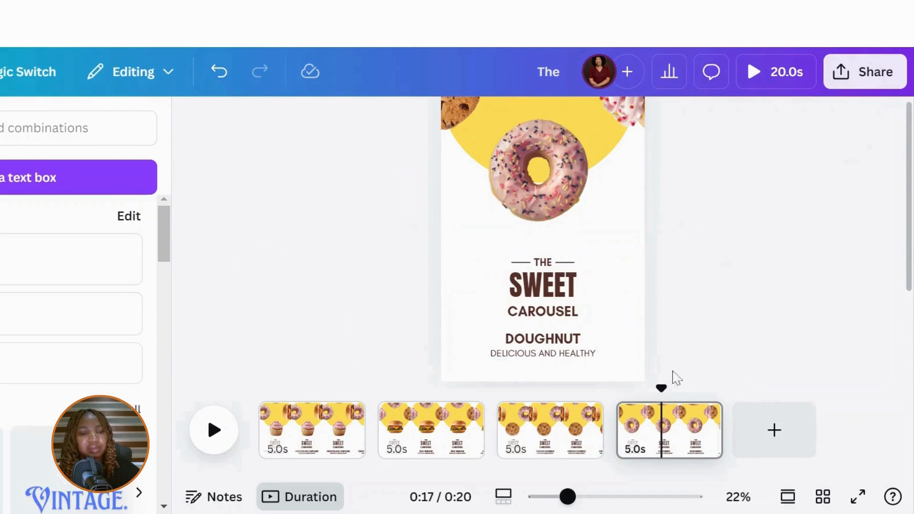
# Step: Review the four pages in order and shorten the first page's duration to 2.3 seconds
pyautogui.click(340, 443)
pyautogui.click(402, 438)
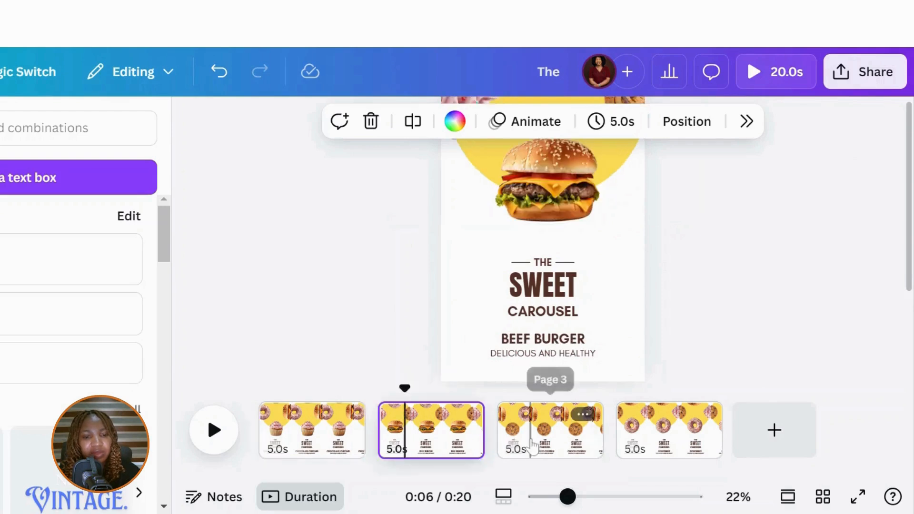
pyautogui.click(529, 440)
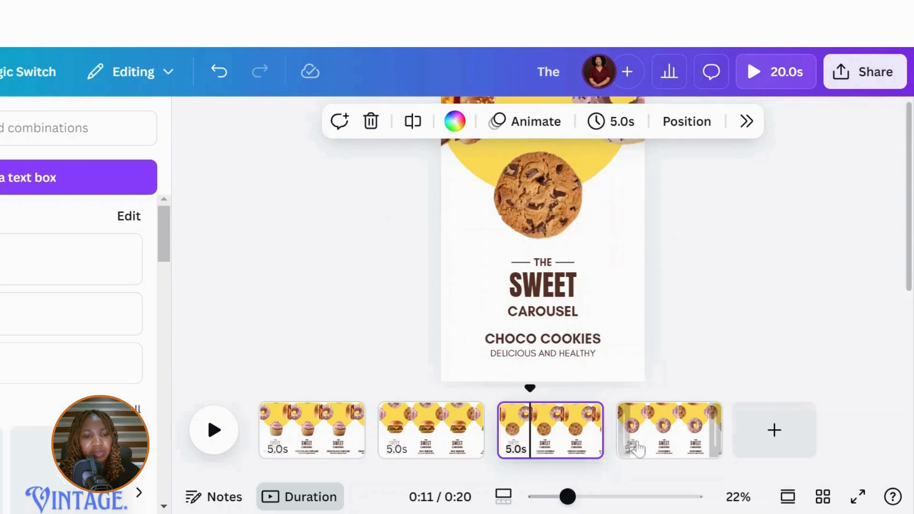
pyautogui.click(666, 438)
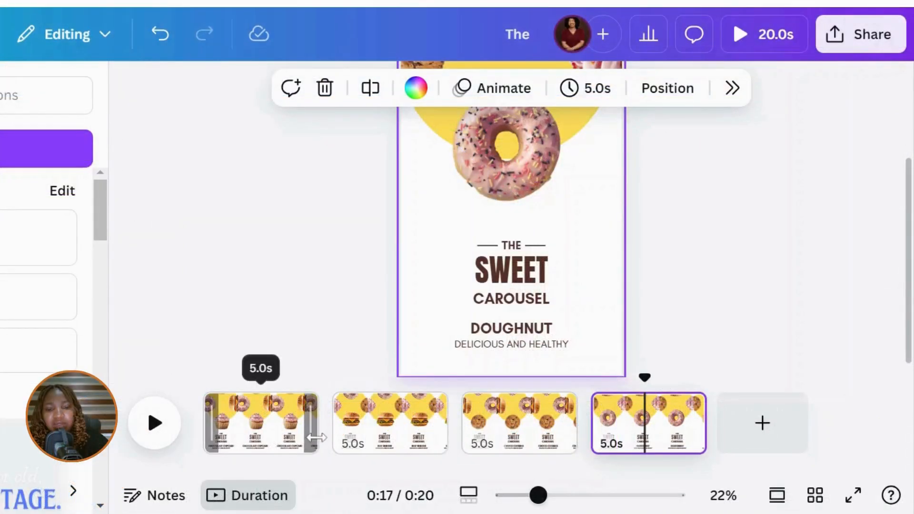
pyautogui.moveTo(317, 437); pyautogui.dragTo(256, 428)
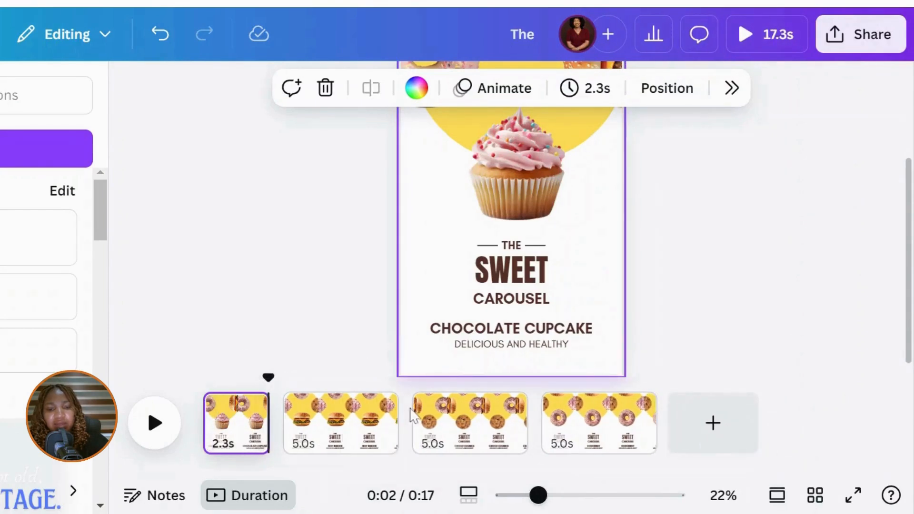
# Step: Shorten the second, third and fourth pages to 2.5 seconds each and play the video to check the timing
pyautogui.moveTo(389, 421); pyautogui.dragTo(336, 423)
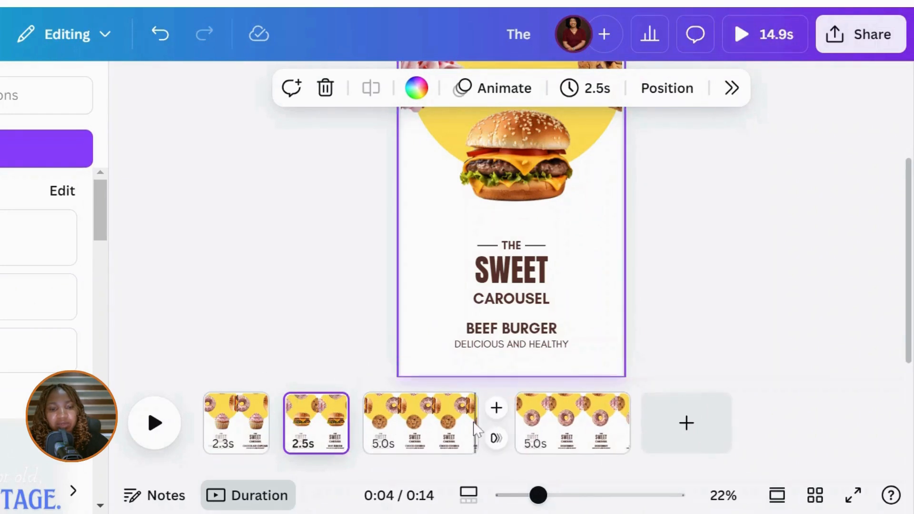
pyautogui.moveTo(472, 421); pyautogui.dragTo(423, 421)
pyautogui.moveTo(531, 426); pyautogui.dragTo(492, 426)
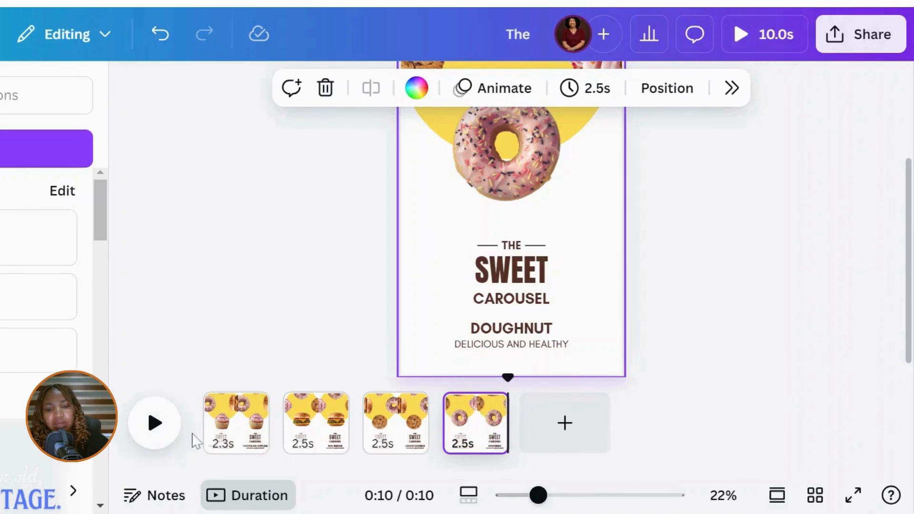
pyautogui.click(153, 431)
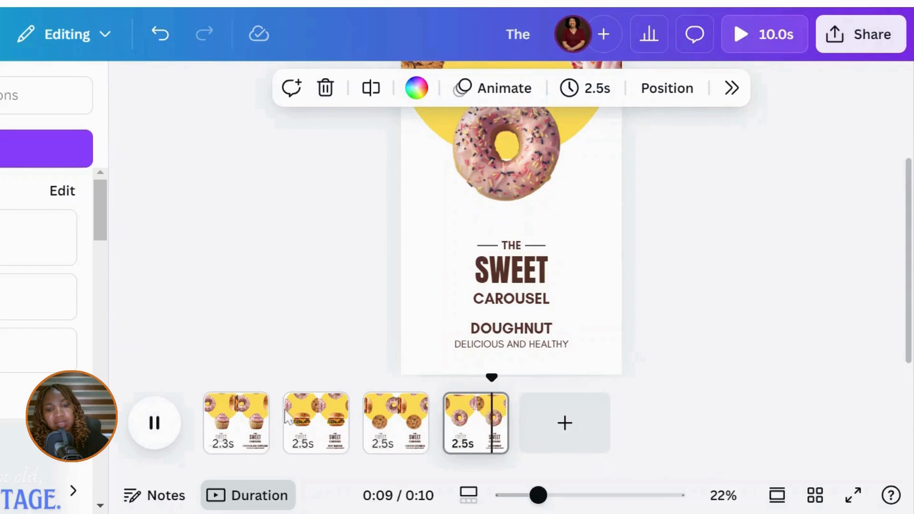
# Step: Add a Match & Move transition between the first and second pages and apply it between all pages
pyautogui.click(286, 437)
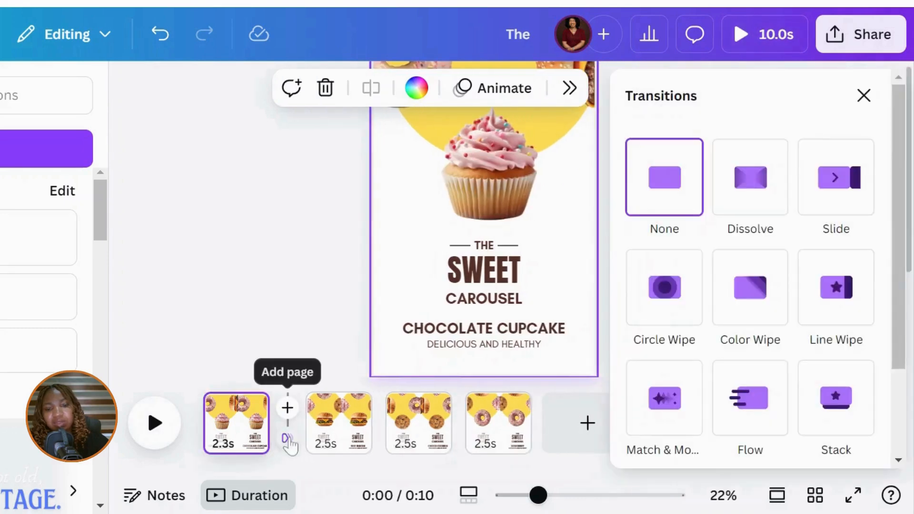
pyautogui.click(664, 417)
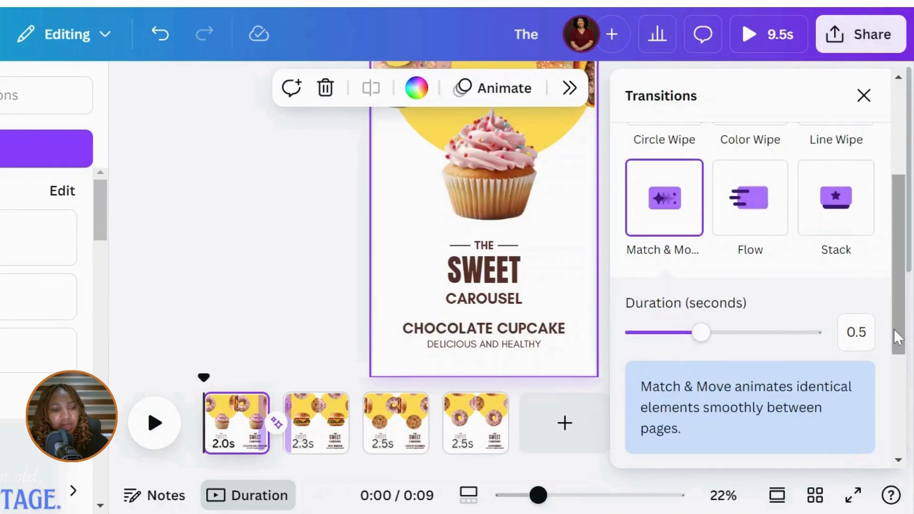
pyautogui.moveTo(893, 329); pyautogui.dragTo(893, 427)
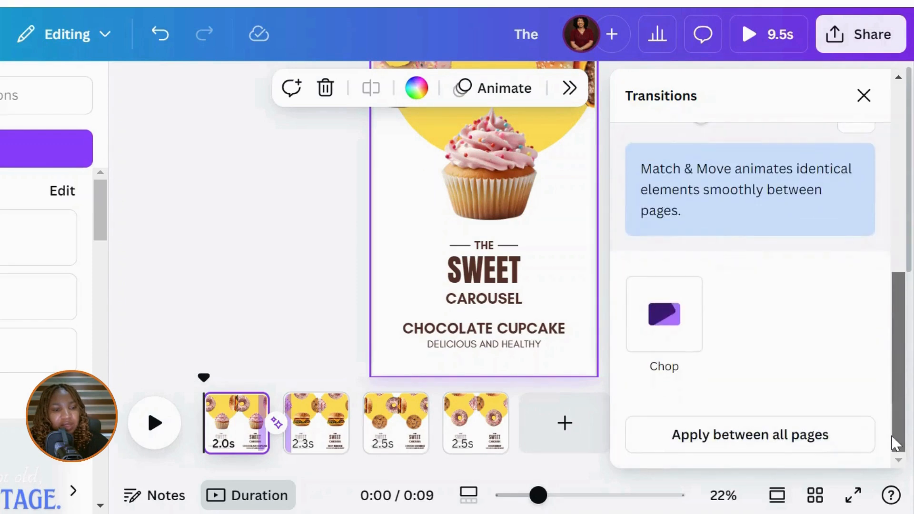
pyautogui.click(778, 434)
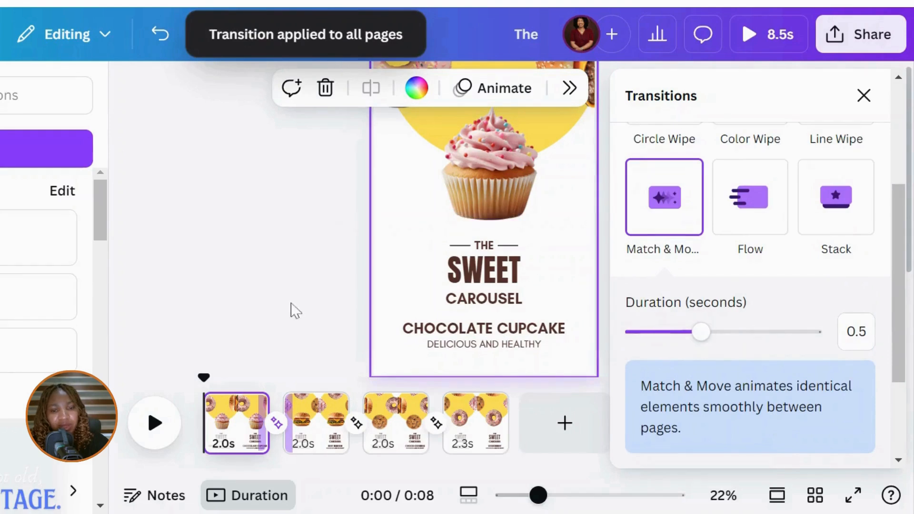
# Step: Close the transition settings and play the carousel from the first page to review the Match & Move animation
pyautogui.click(295, 310)
pyautogui.click(157, 437)
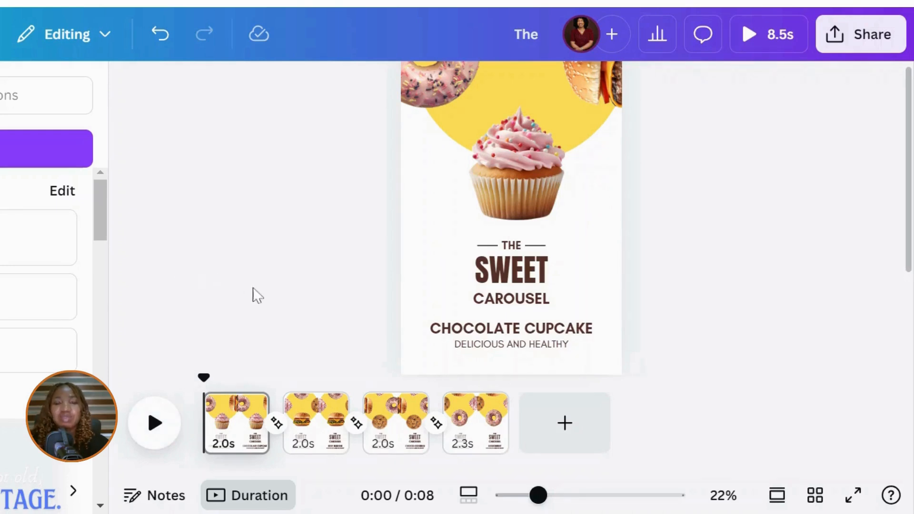
pyautogui.moveTo(138, 78)
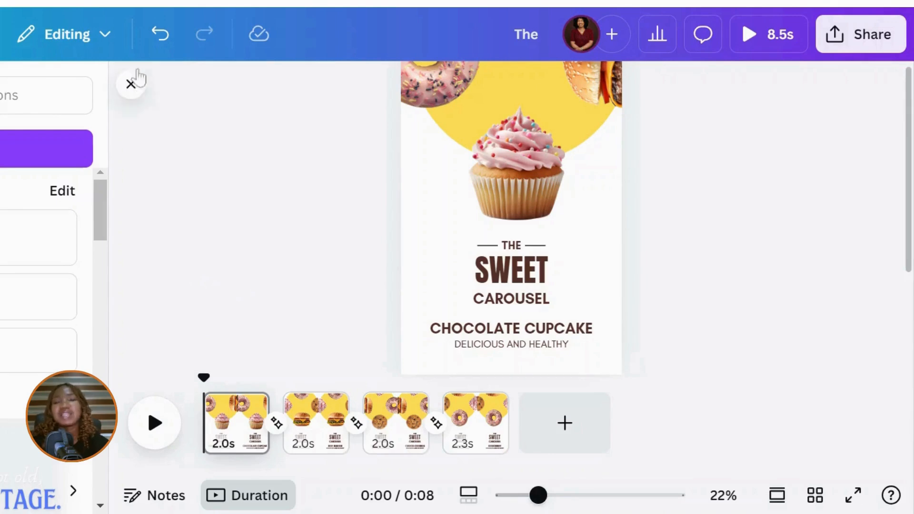